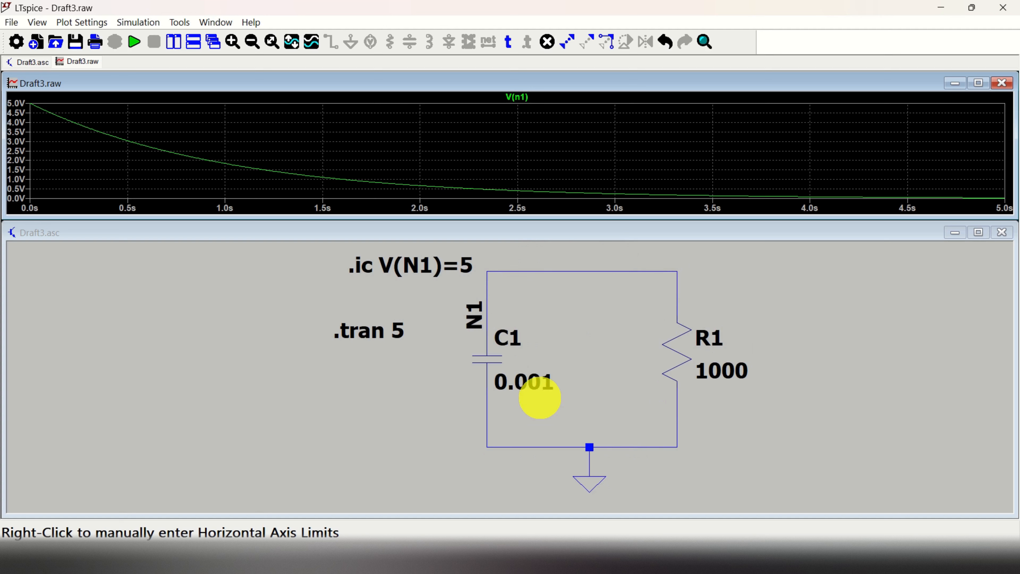
Open the .ic initial-condition statement editor for V(N1) and close it again
click(429, 265)
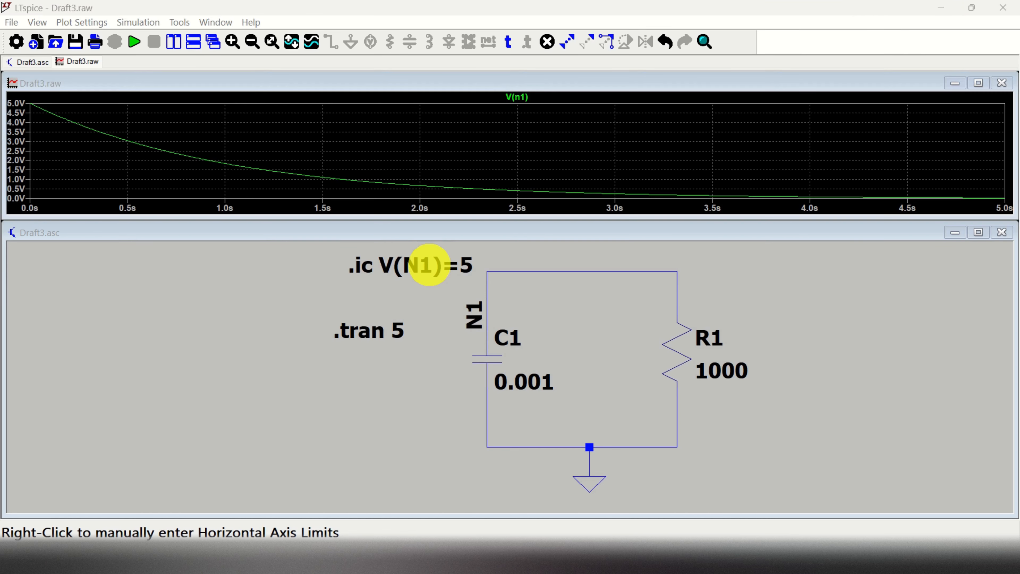
right_click(427, 268)
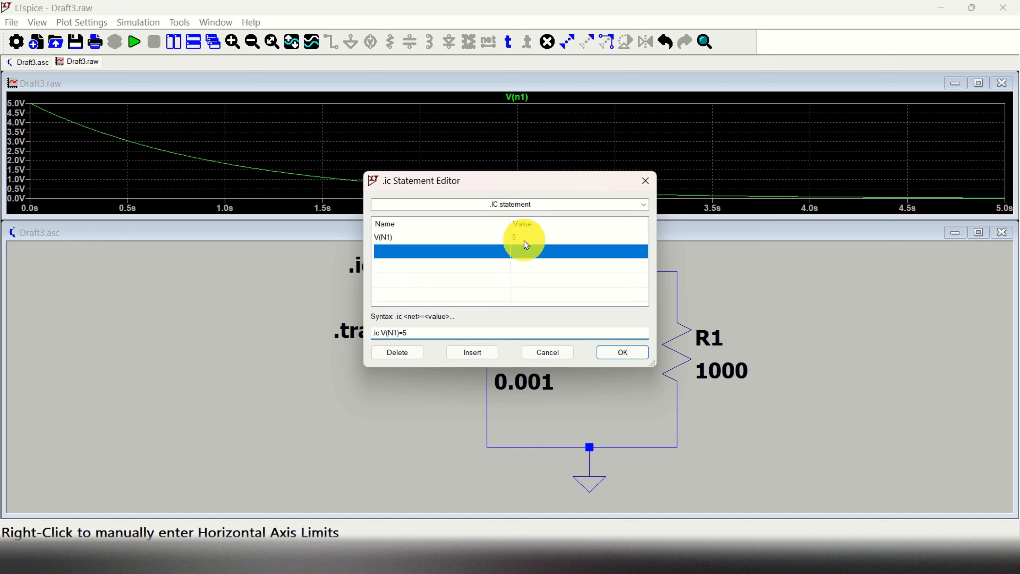
click(644, 181)
click(646, 234)
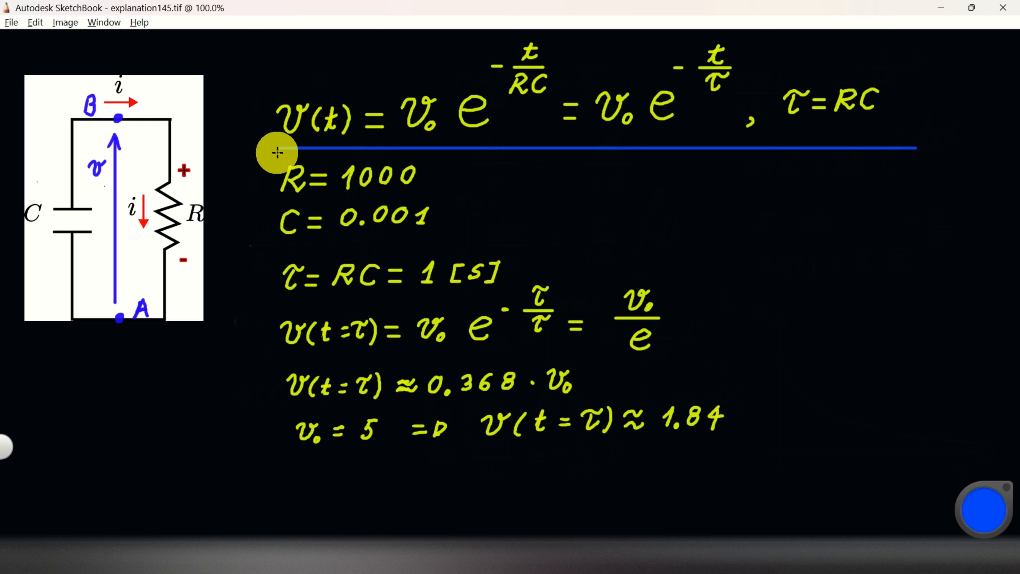
Underline in blue the decay equation, the τ = RC = 1 [s] line and both v(t=τ) results
drag(278, 151, 919, 145)
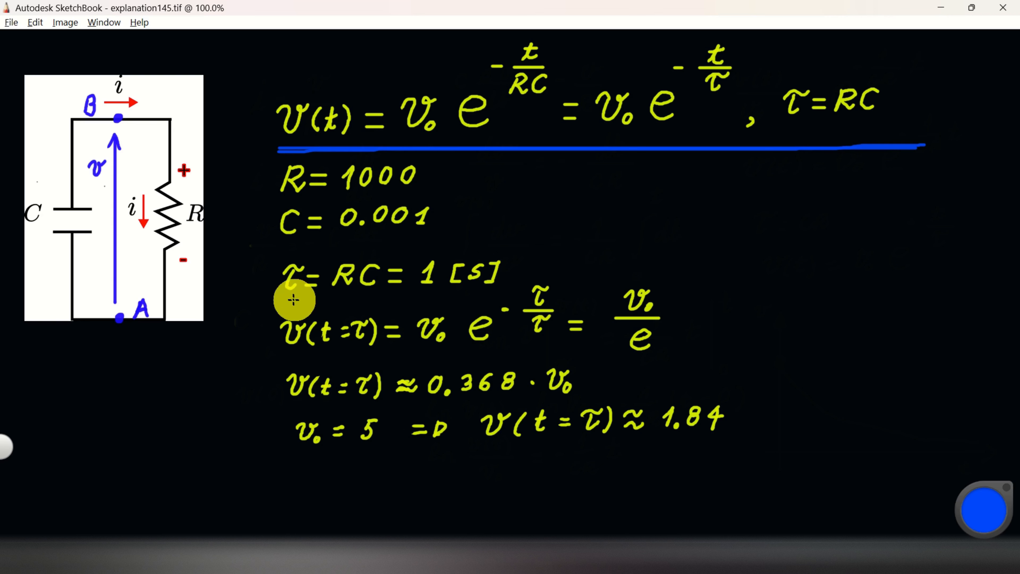
drag(277, 298, 494, 286)
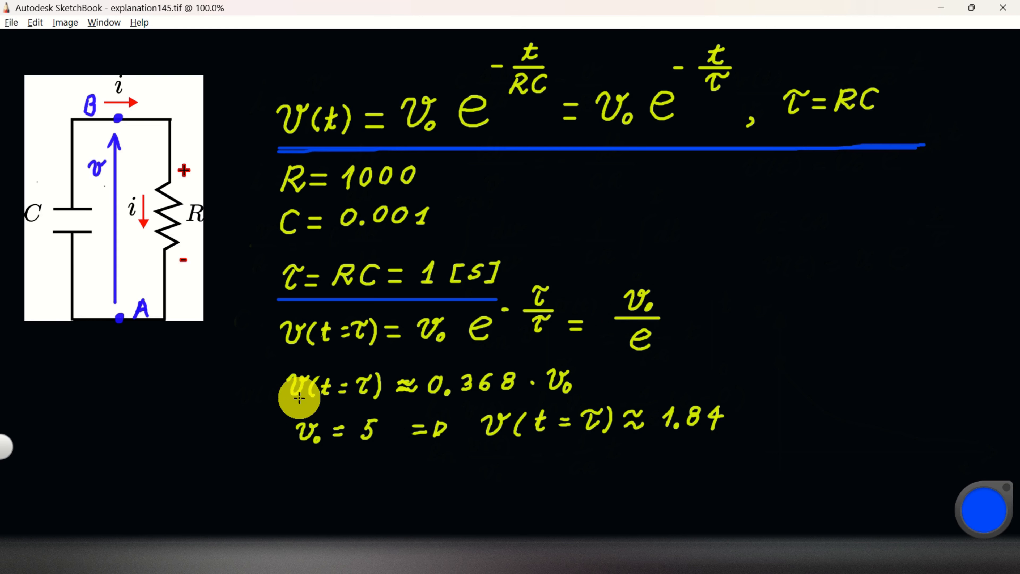
drag(290, 404, 594, 402)
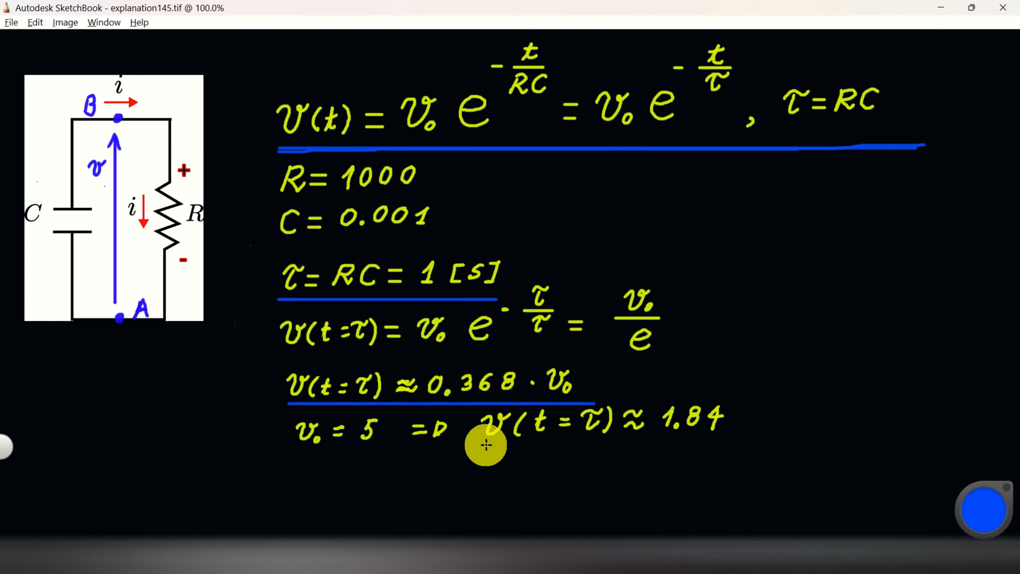
drag(475, 448, 736, 448)
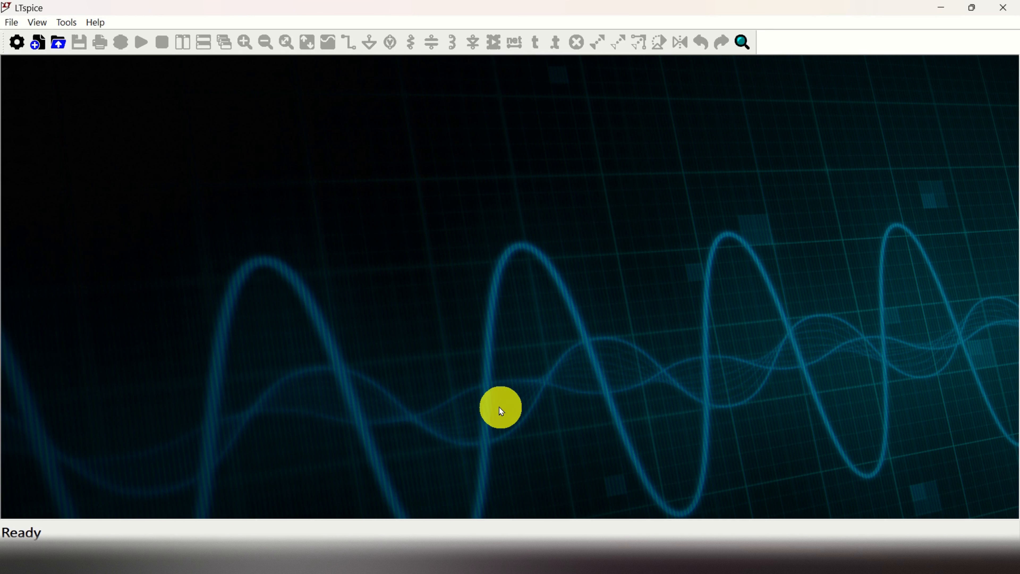
Create a new schematic and place a single capacitor C1
click(14, 23)
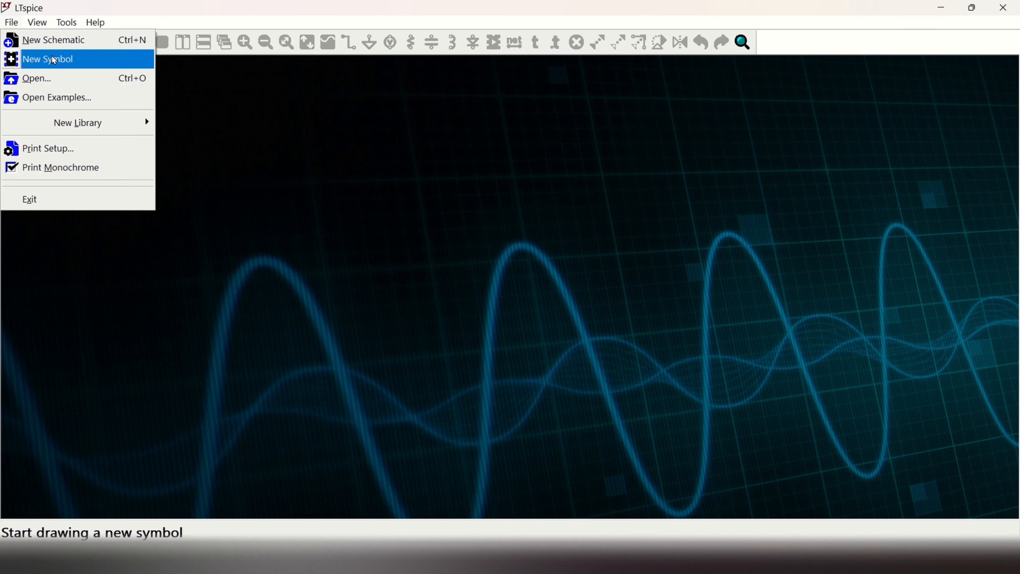
click(50, 39)
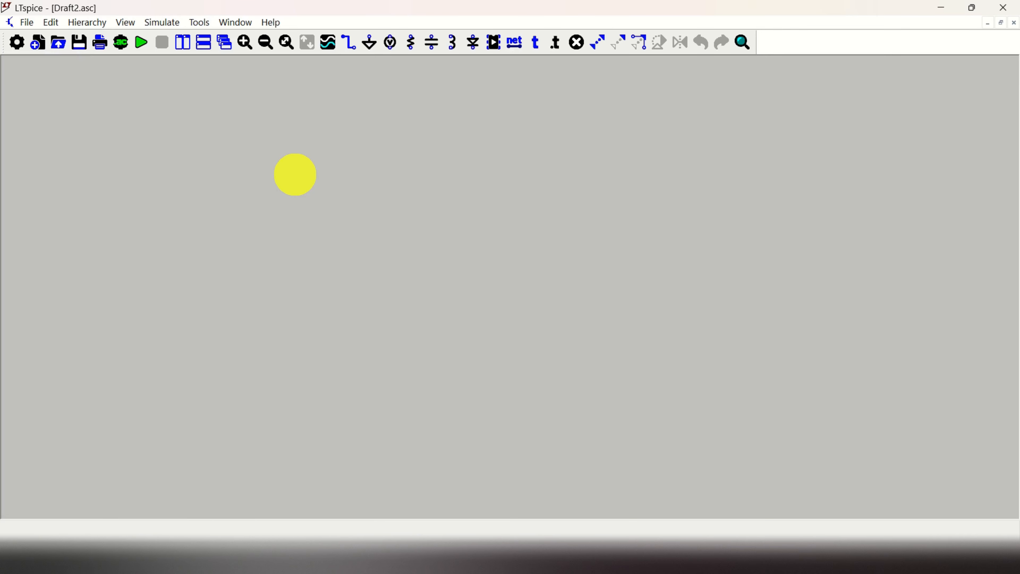
click(433, 45)
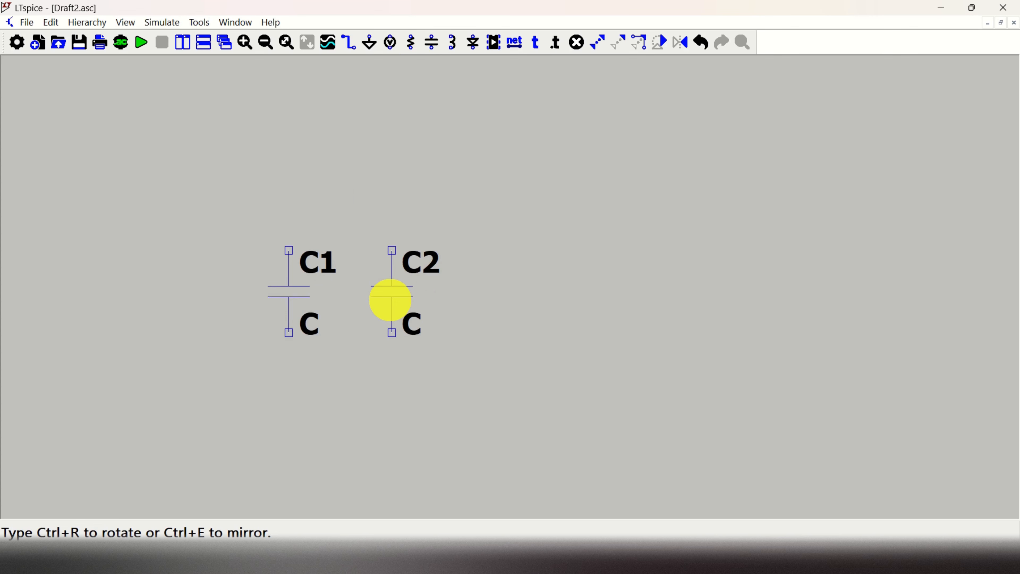
key(Escape)
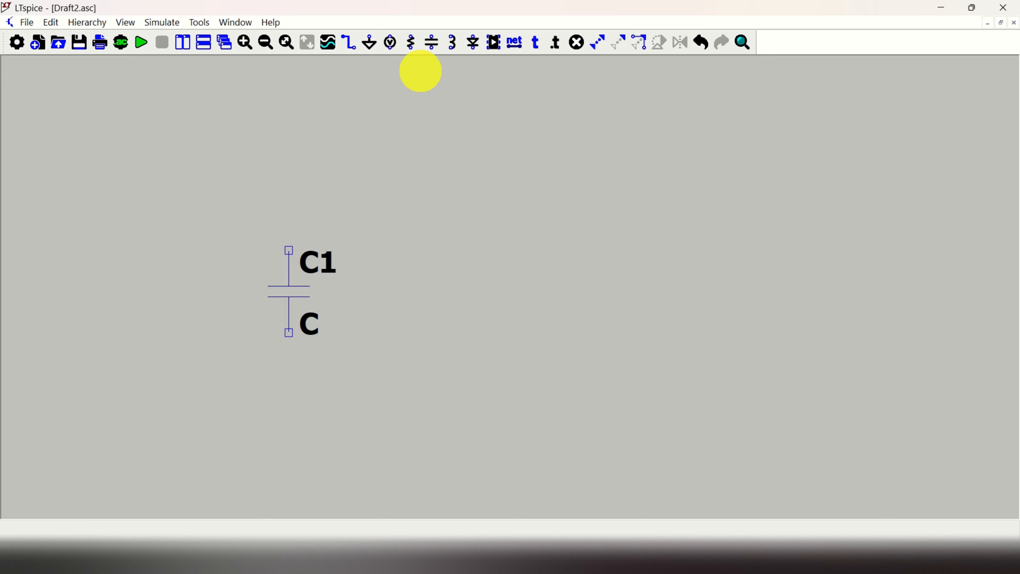
Place a resistor R1 to the right of the capacitor
click(412, 41)
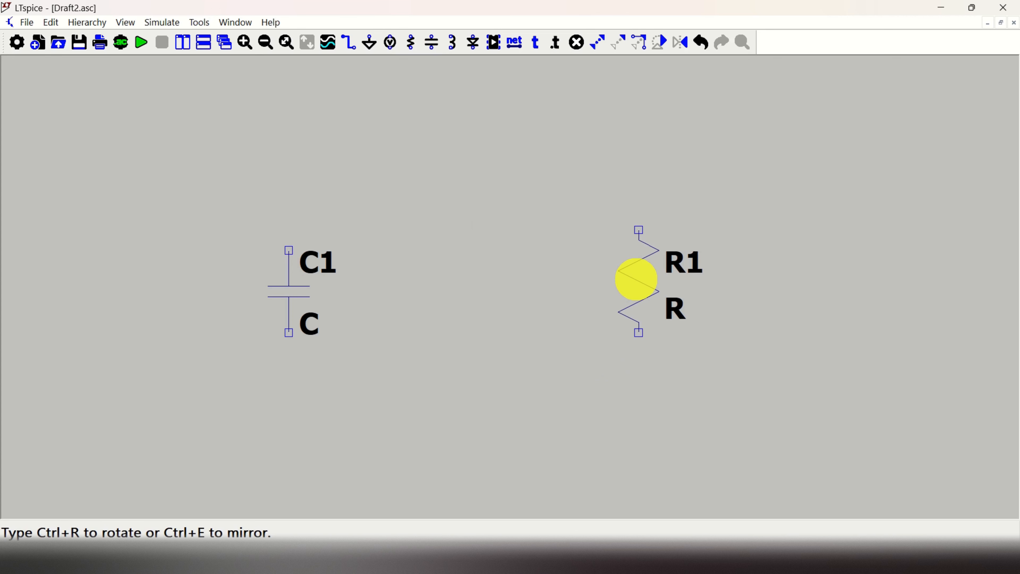
click(636, 281)
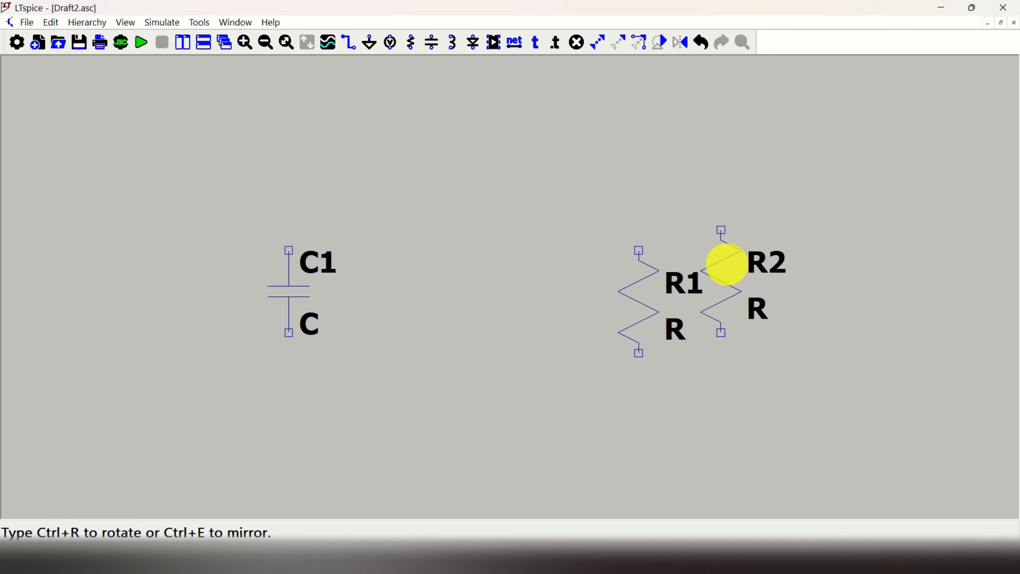
key(Escape)
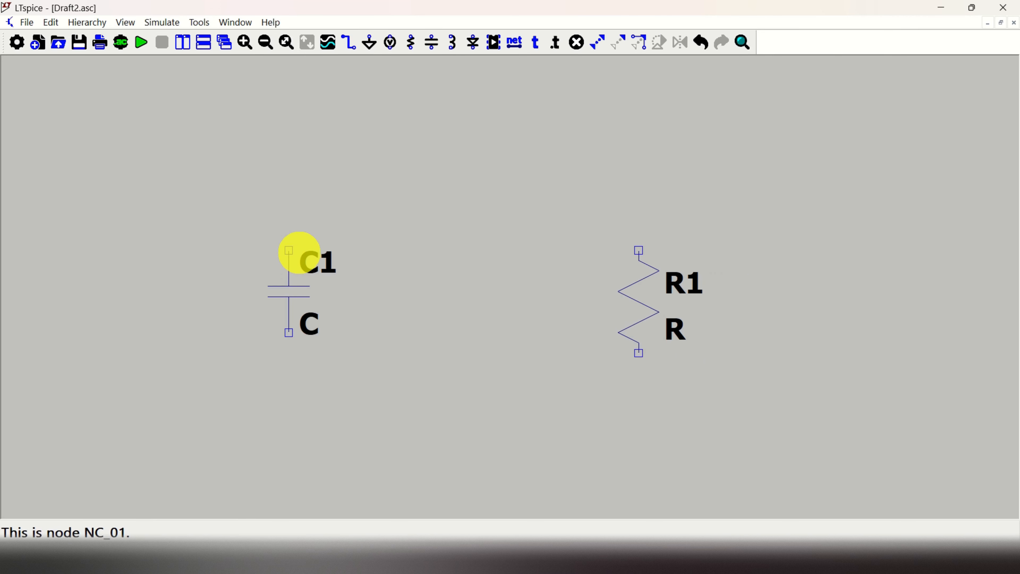
Wire the capacitor and resistor into a closed loop along the top and bottom
key(w)
click(289, 251)
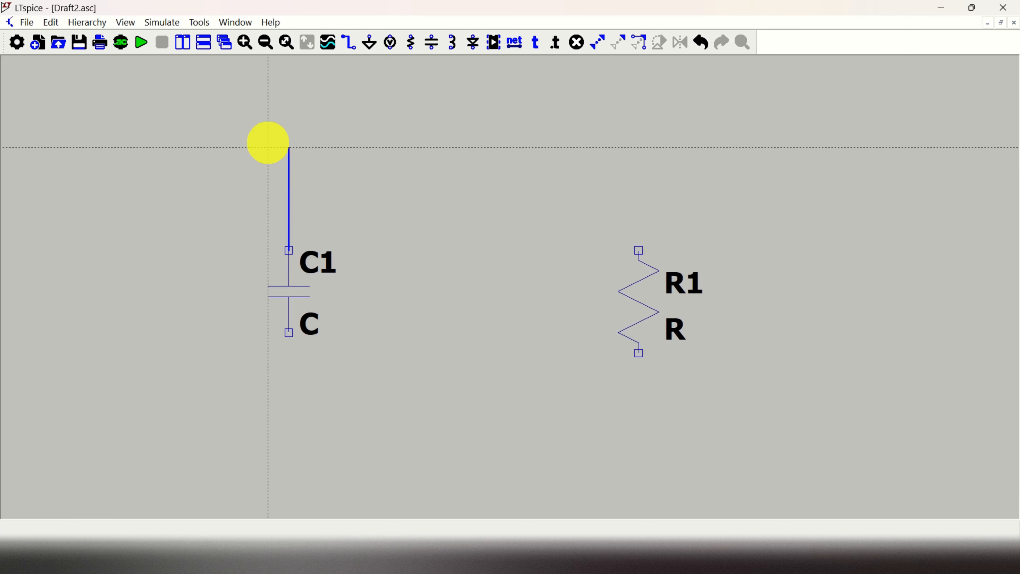
click(312, 164)
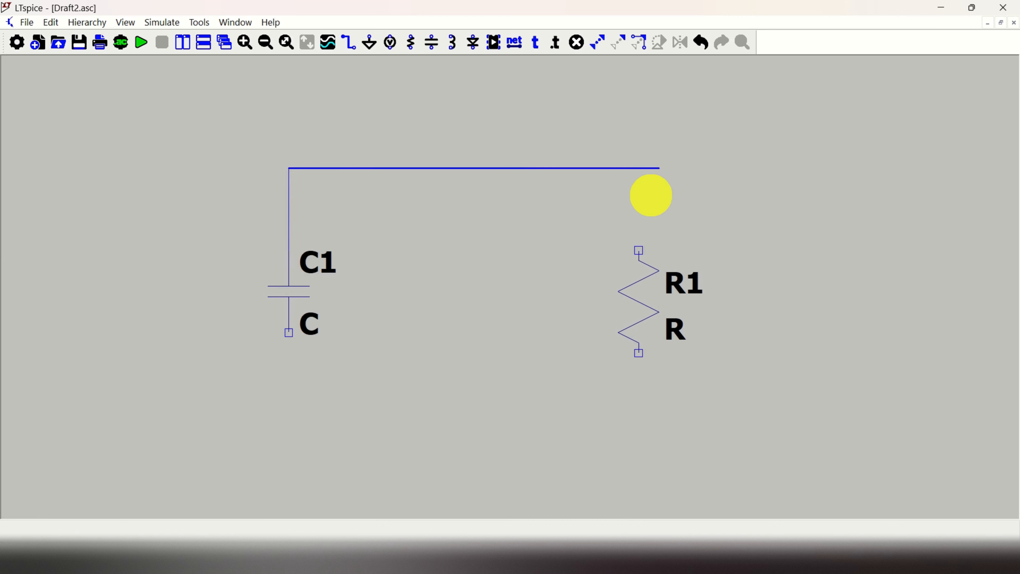
click(638, 196)
click(641, 463)
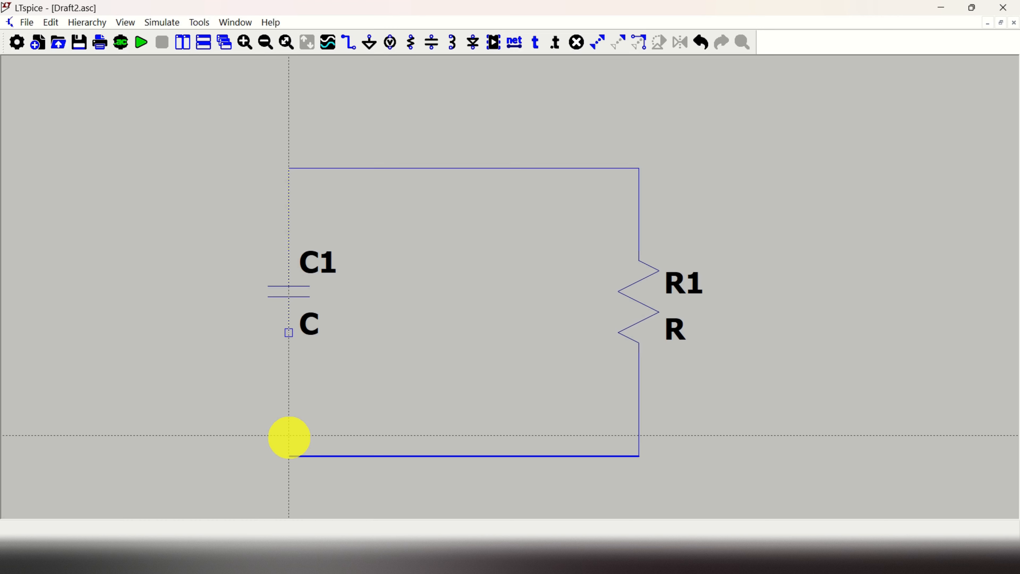
click(288, 333)
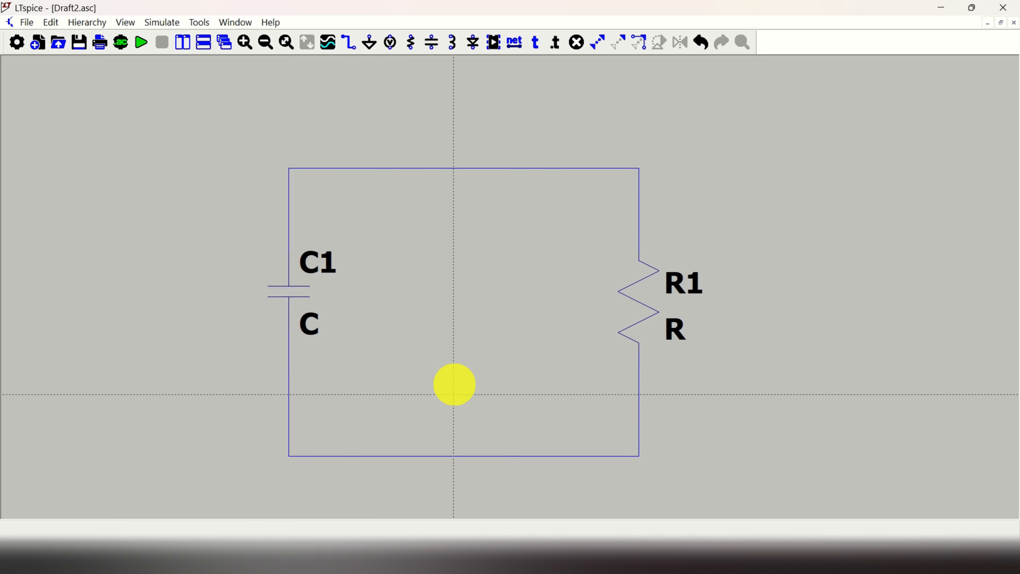
Place a ground symbol below the bottom wire of the loop
scroll(538, 476, down, 5)
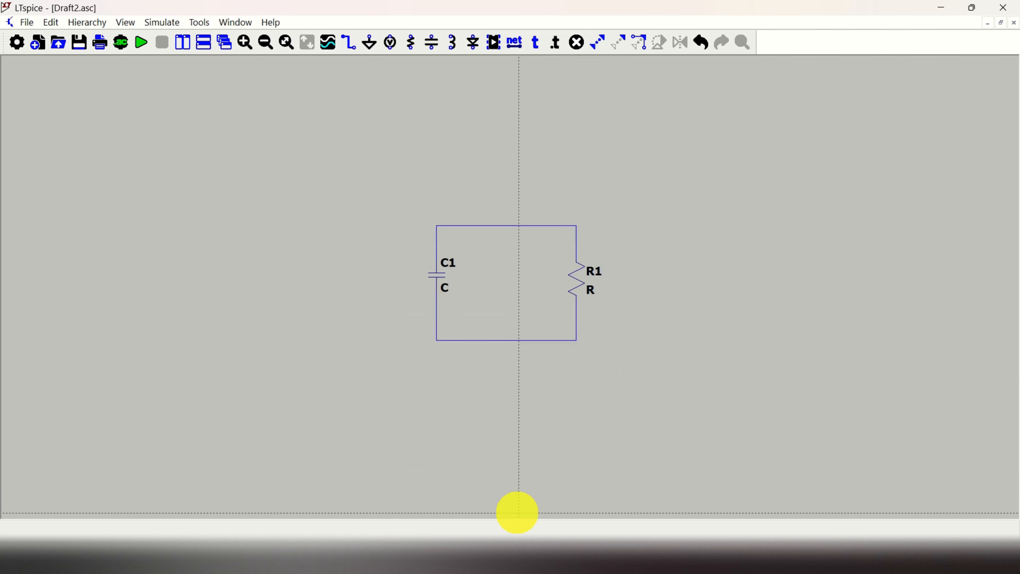
scroll(510, 341, up, 1)
scroll(510, 341, up, 1)
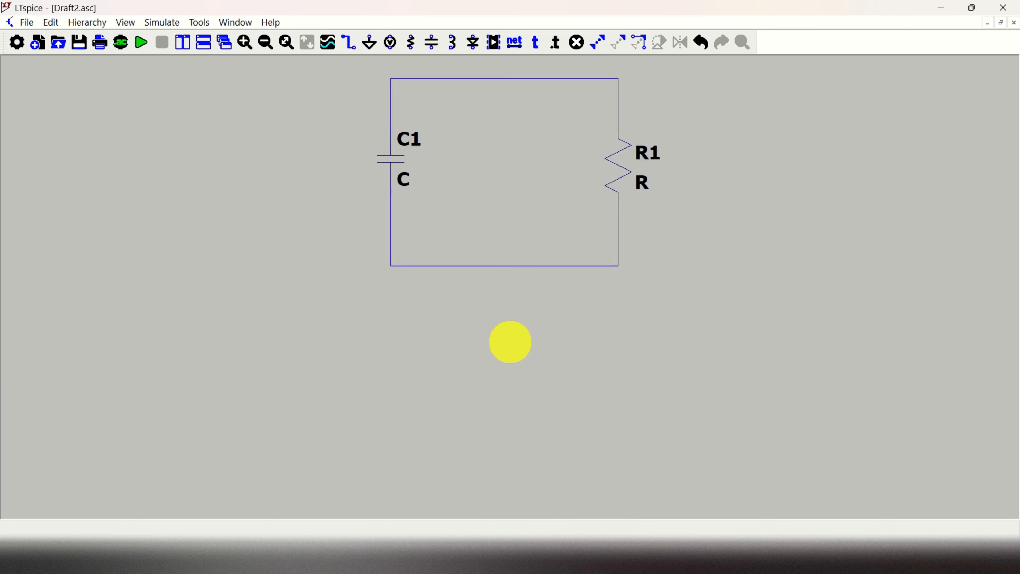
scroll(502, 161, up, 1)
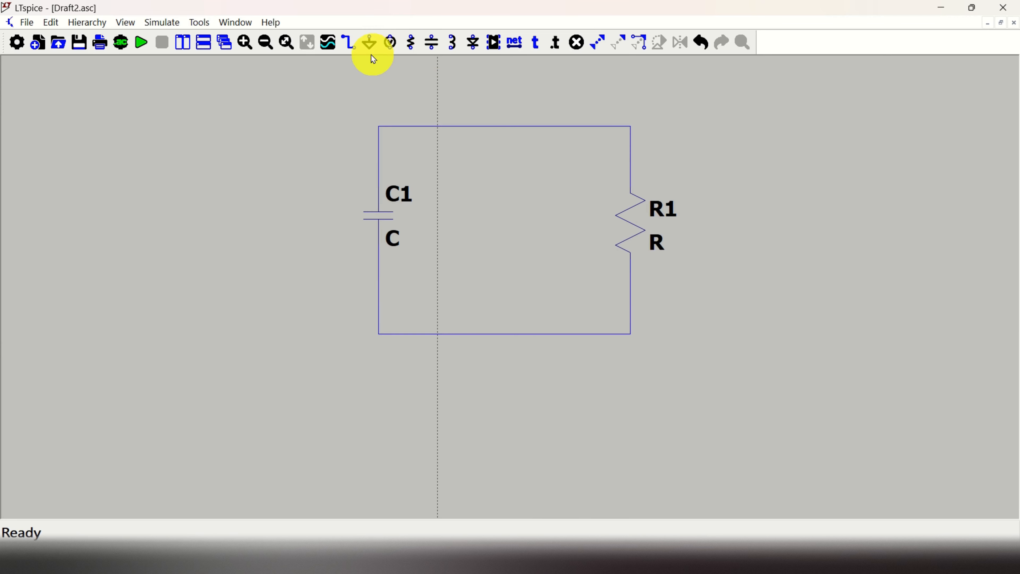
click(371, 44)
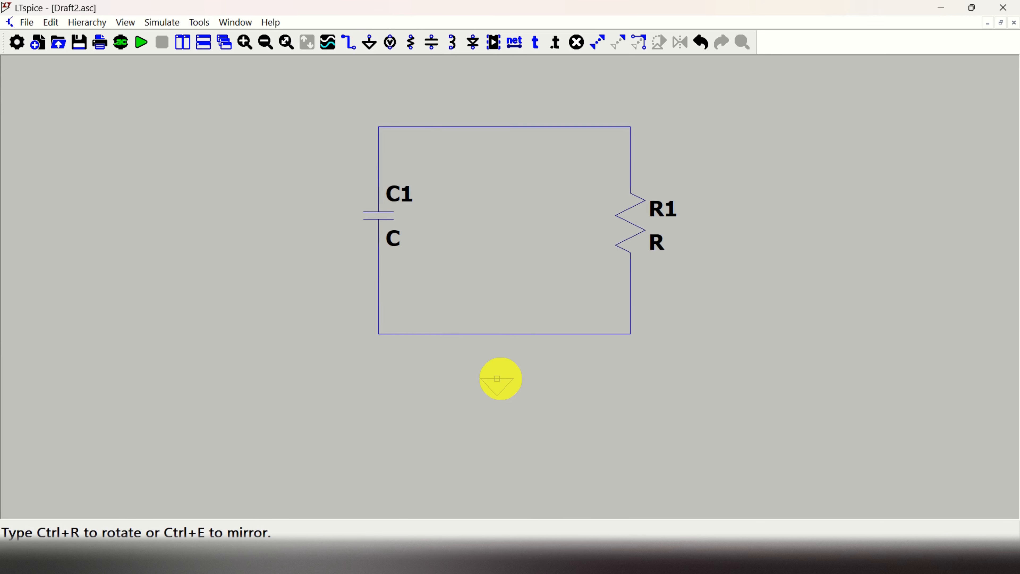
click(499, 379)
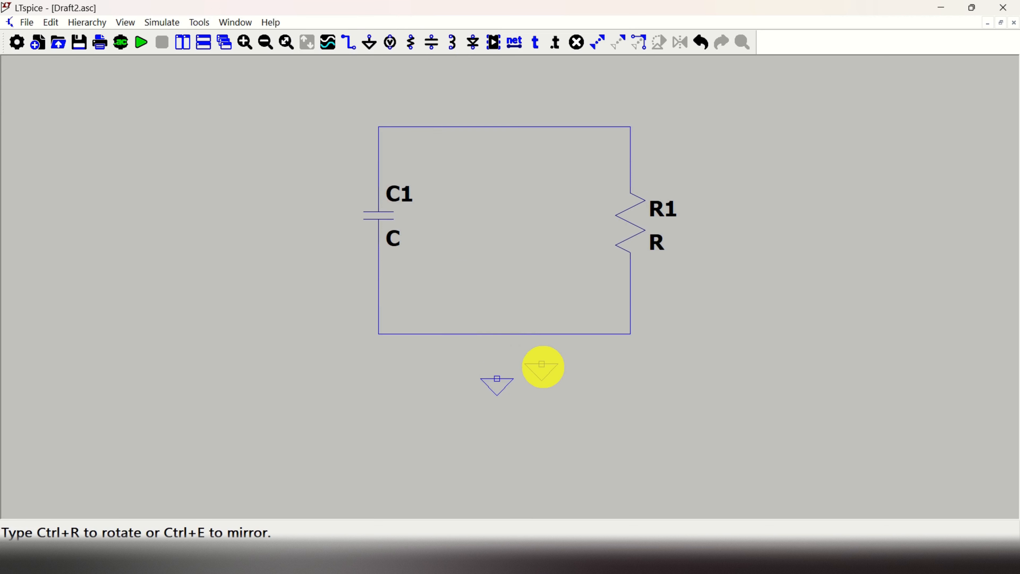
key(Escape)
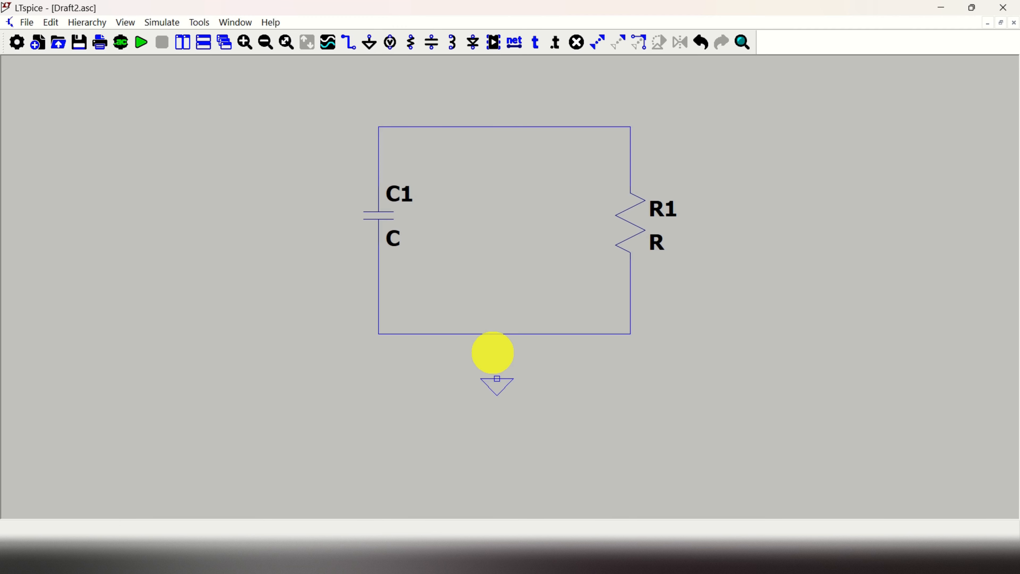
Connect the ground symbol with a wire to the middle of the bottom wire
scroll(497, 336, down, 1)
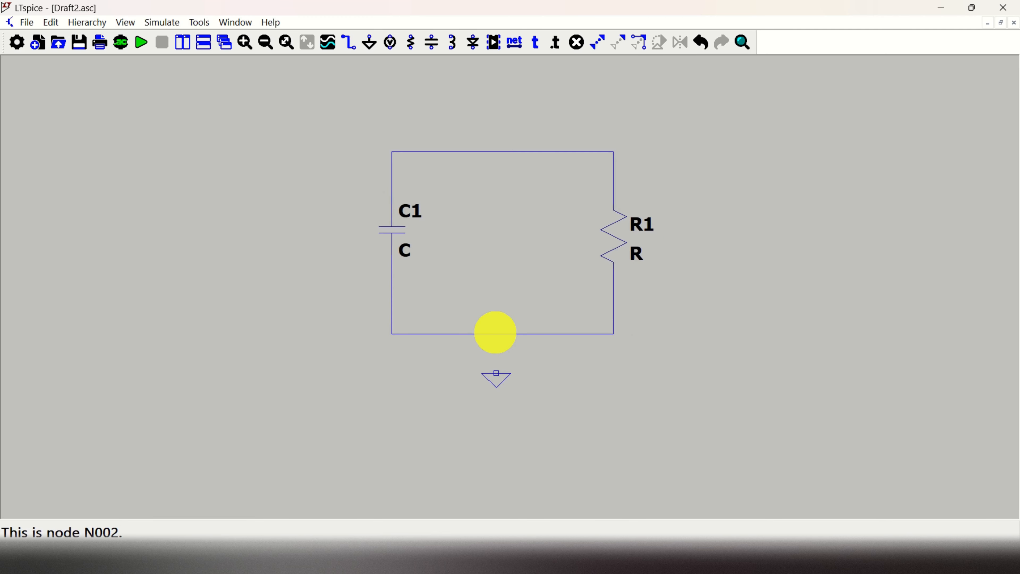
scroll(497, 337, up, 4)
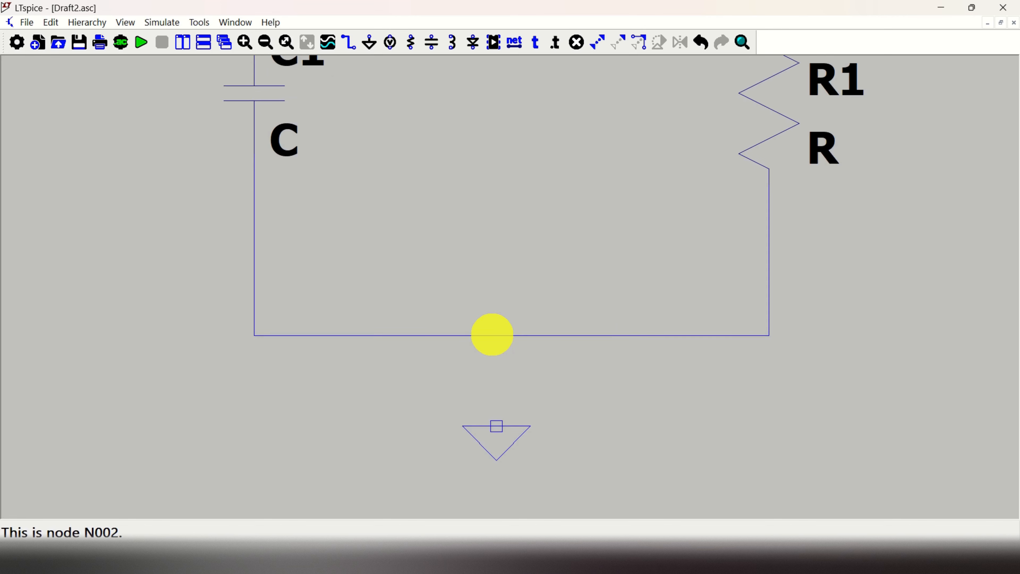
right_click(505, 392)
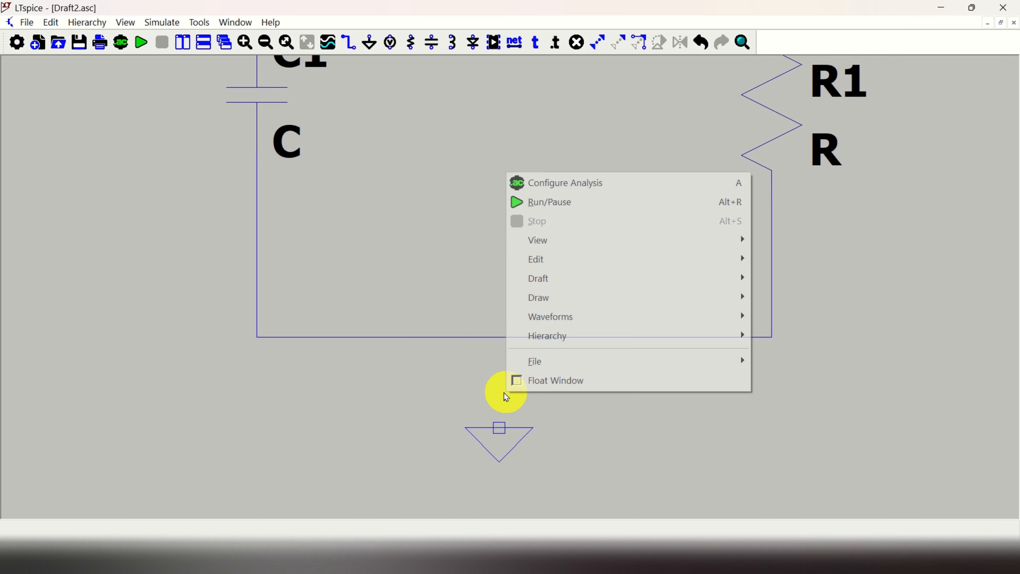
click(499, 421)
drag(499, 424, 502, 423)
scroll(489, 509, down, 5)
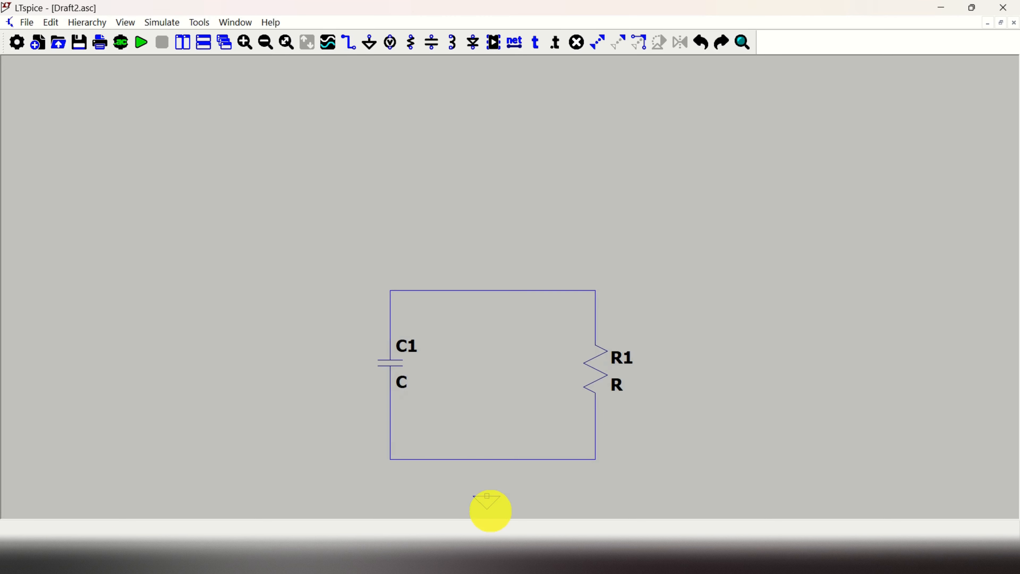
scroll(488, 512, up, 5)
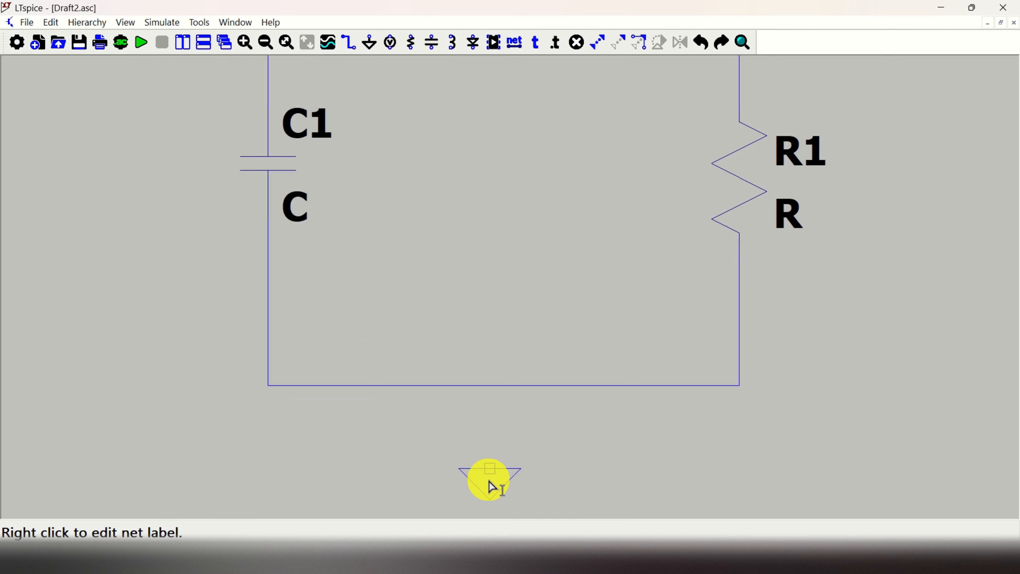
key(F3)
click(489, 469)
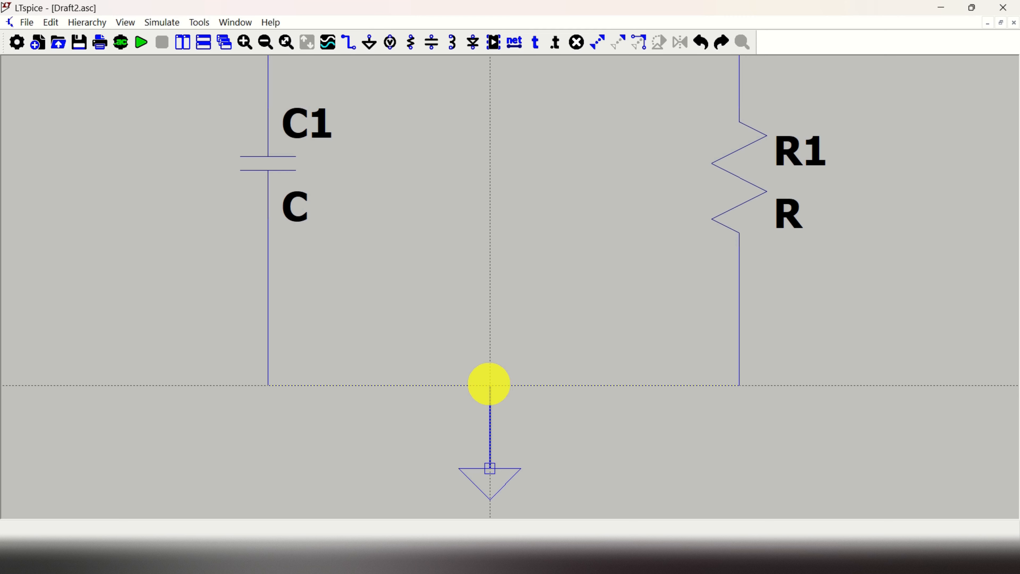
click(490, 385)
scroll(553, 416, up, 1)
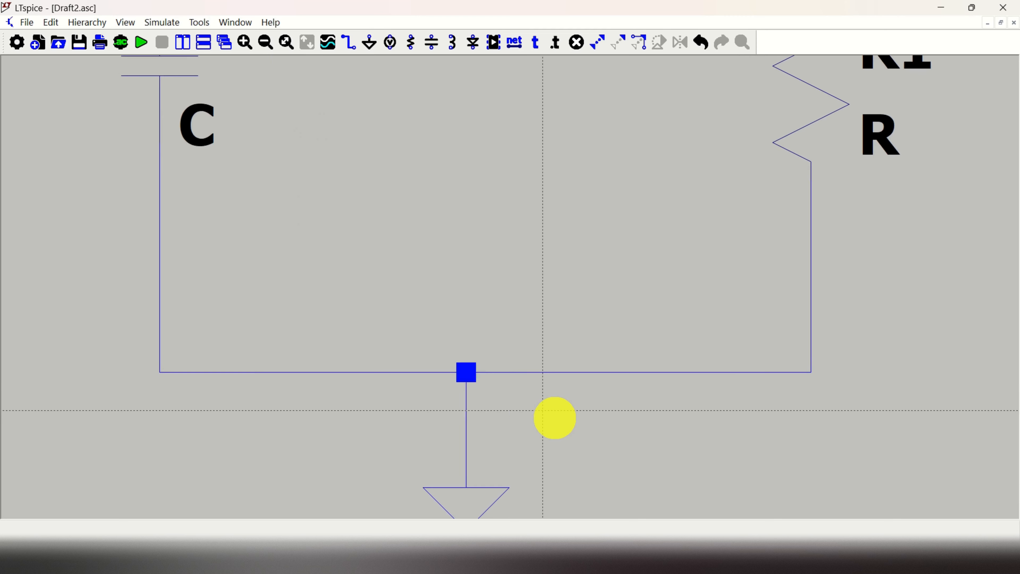
scroll(555, 418, down, 2)
key(Escape)
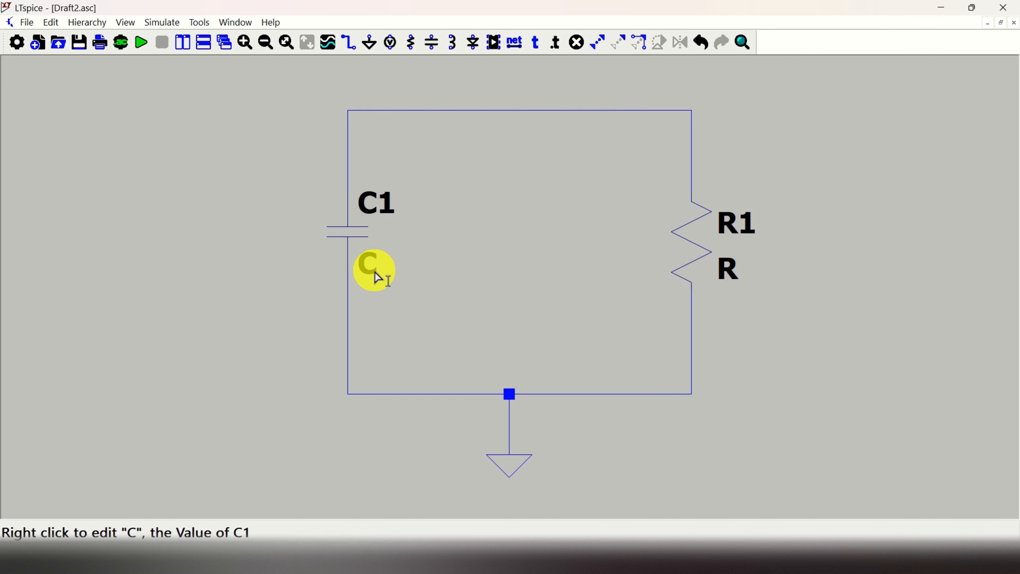
Set the resistor R1's value to 1000
right_click(729, 276)
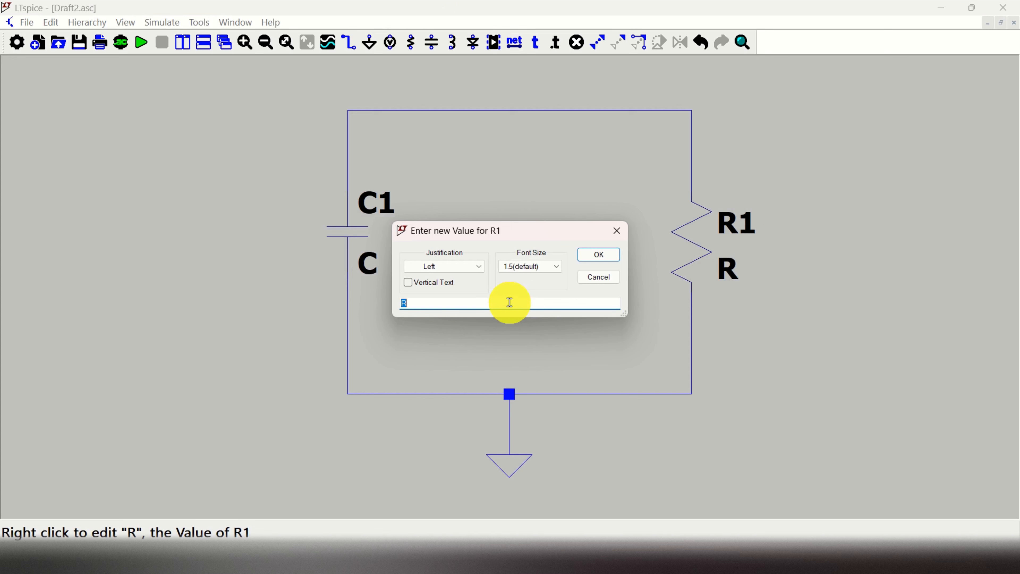
text(1000)
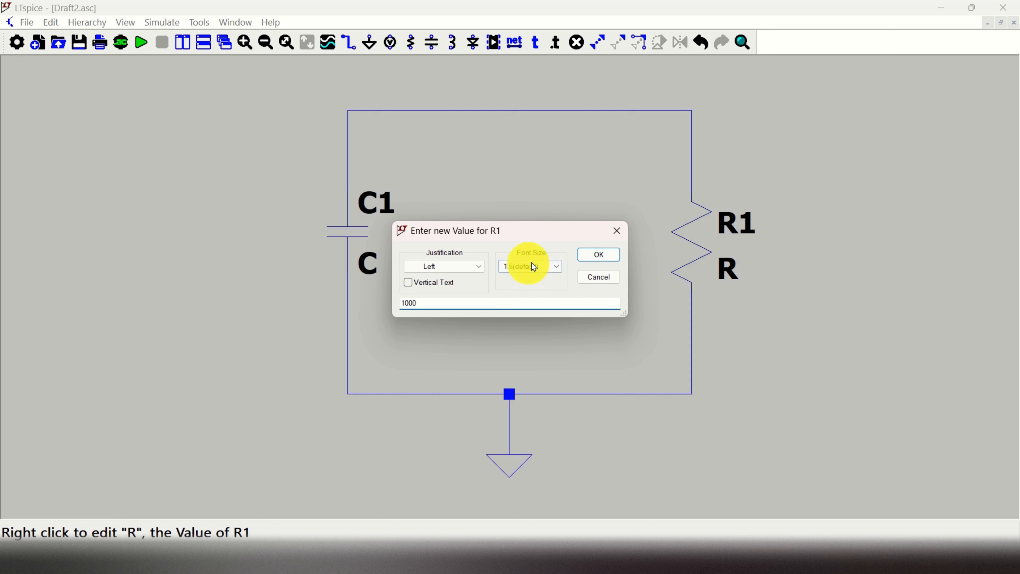
click(604, 254)
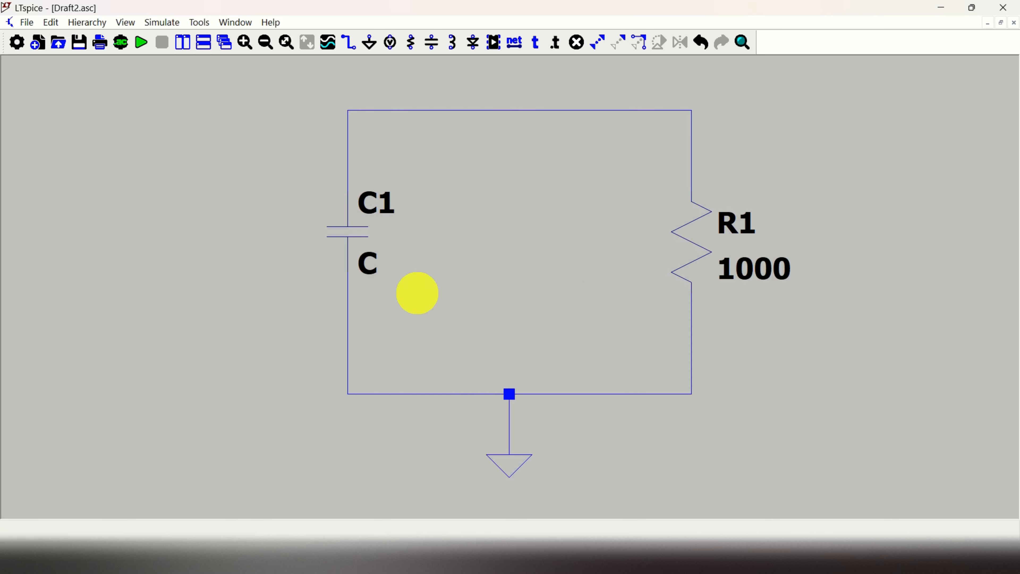
Set the capacitor C1's value to 0.001
right_click(370, 265)
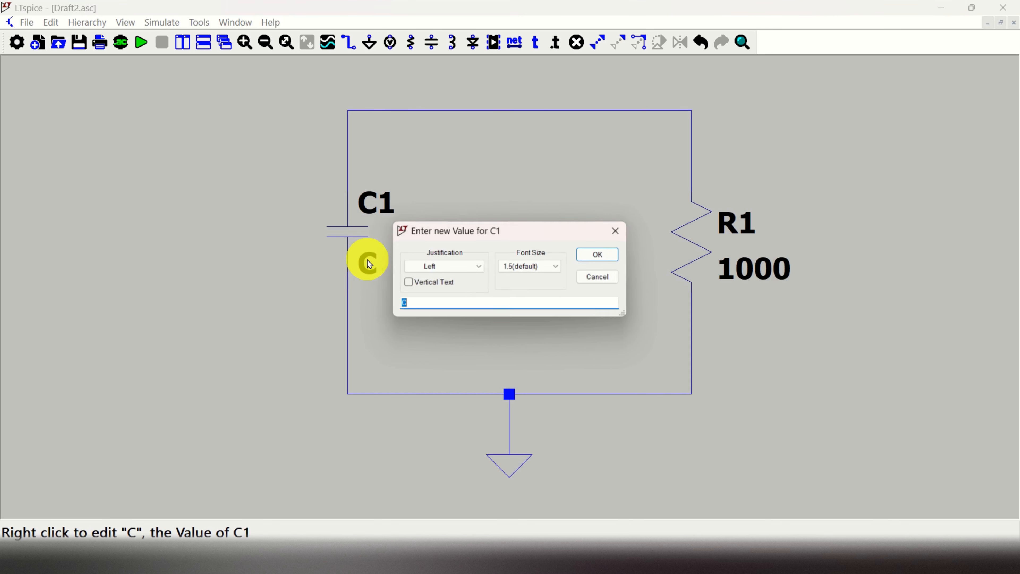
text(0.)
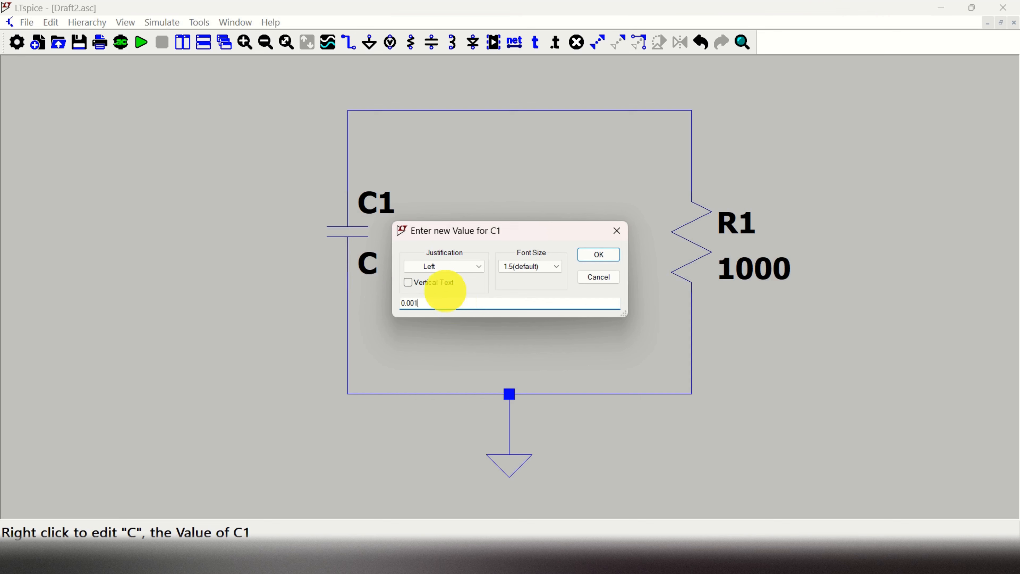
text(001)
click(593, 254)
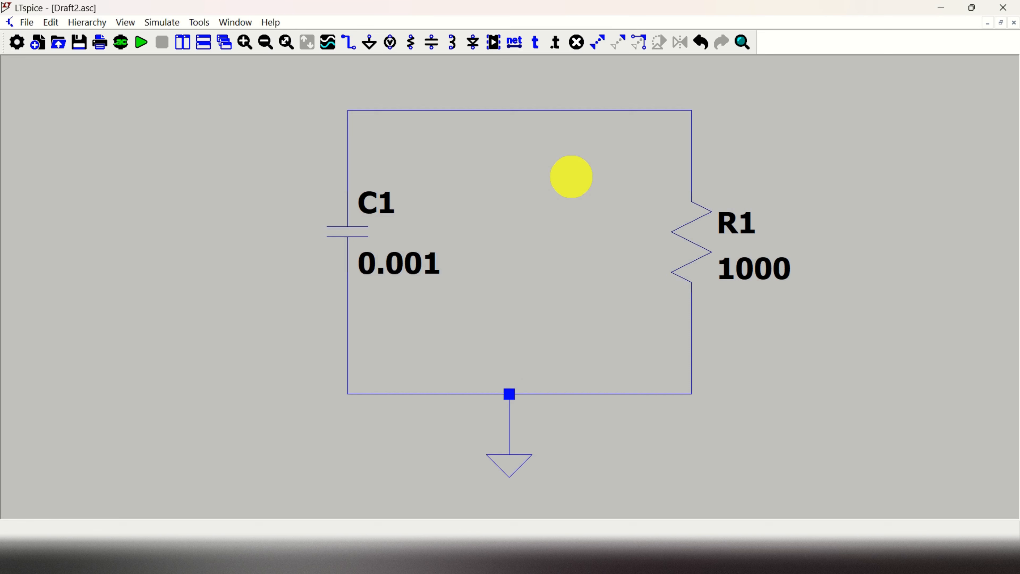
Label the net at the top of C1 as N1, rotating the label vertically and placing it on the left wire
click(518, 45)
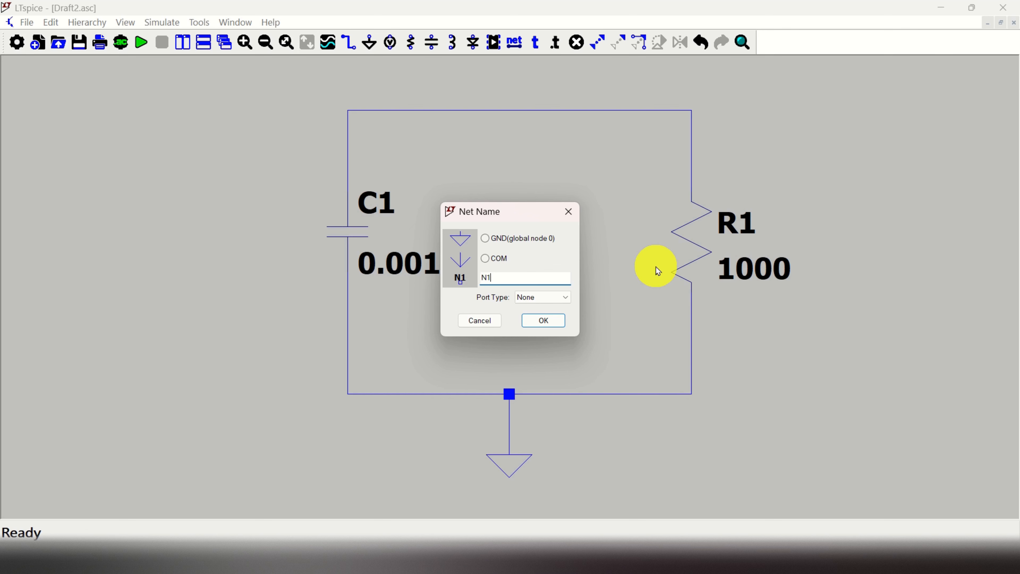
click(543, 322)
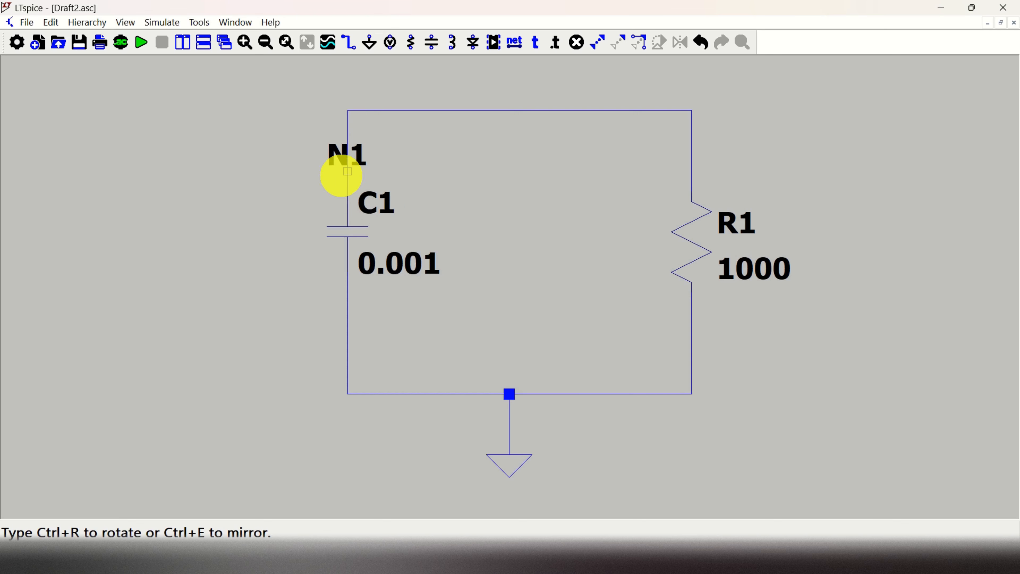
key(ctrl+r)
click(348, 172)
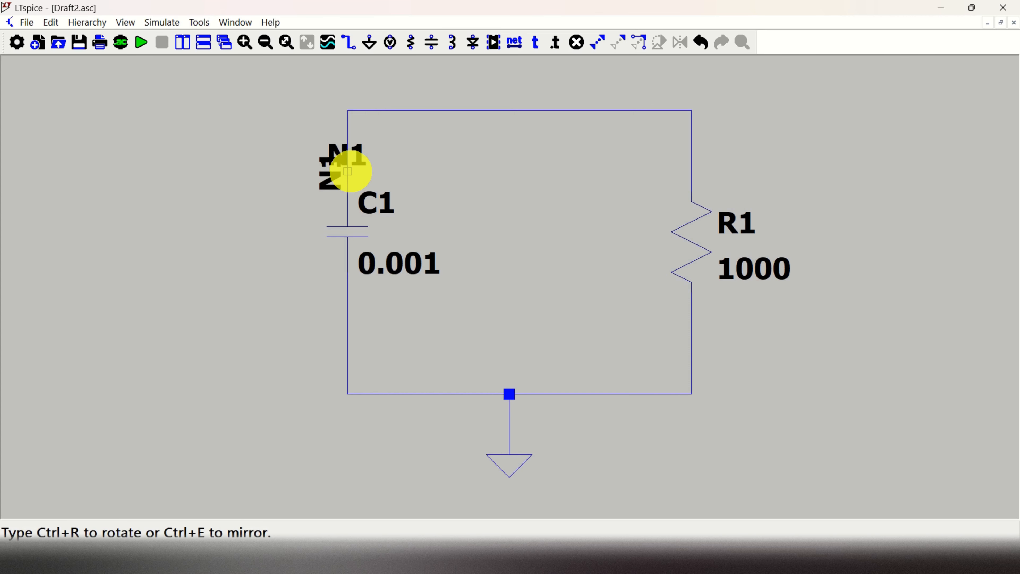
key(Escape)
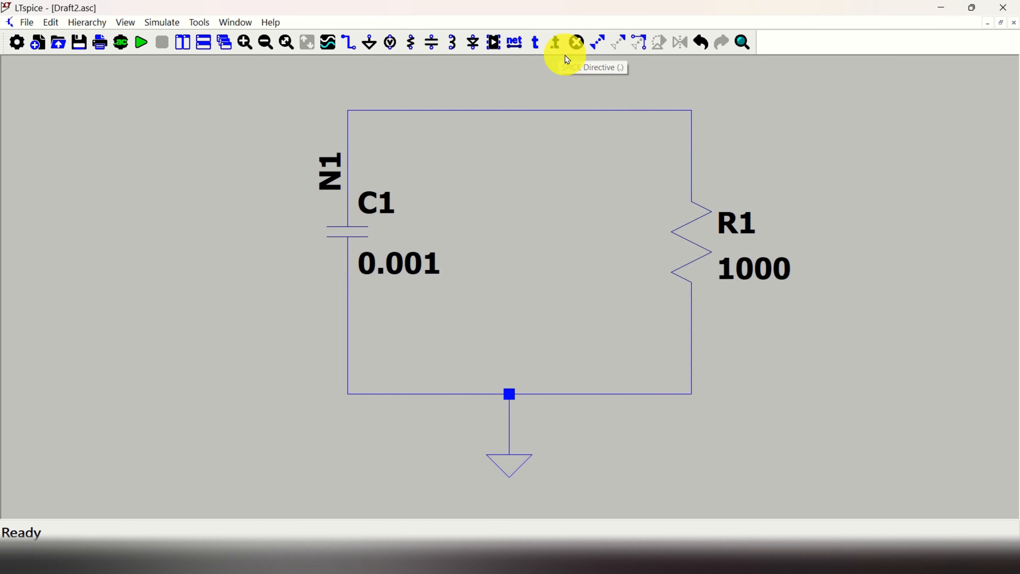
Place a SPICE directive .ic V(N1)=5 to the left of the circuit
click(556, 44)
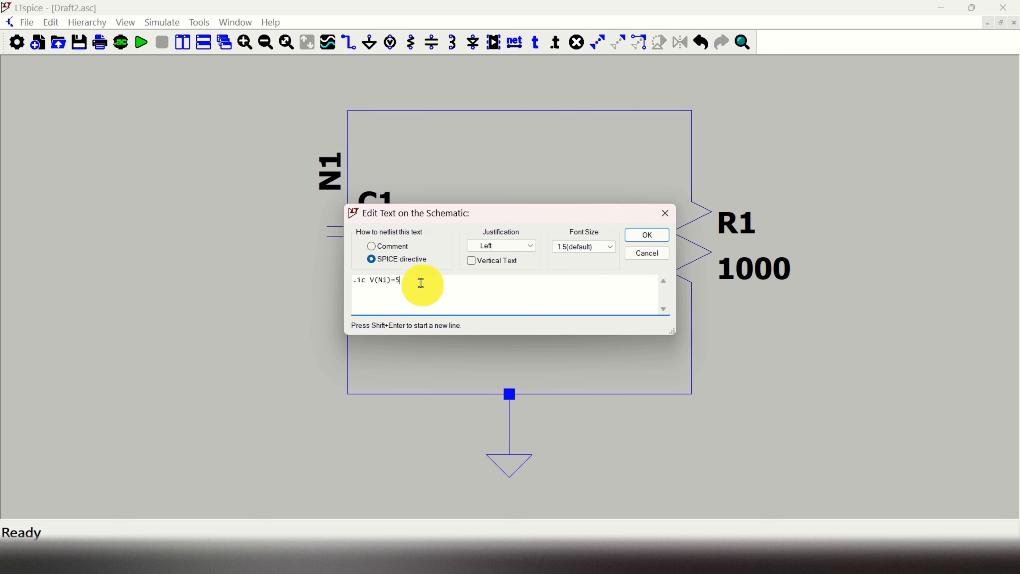
drag(439, 207, 577, 172)
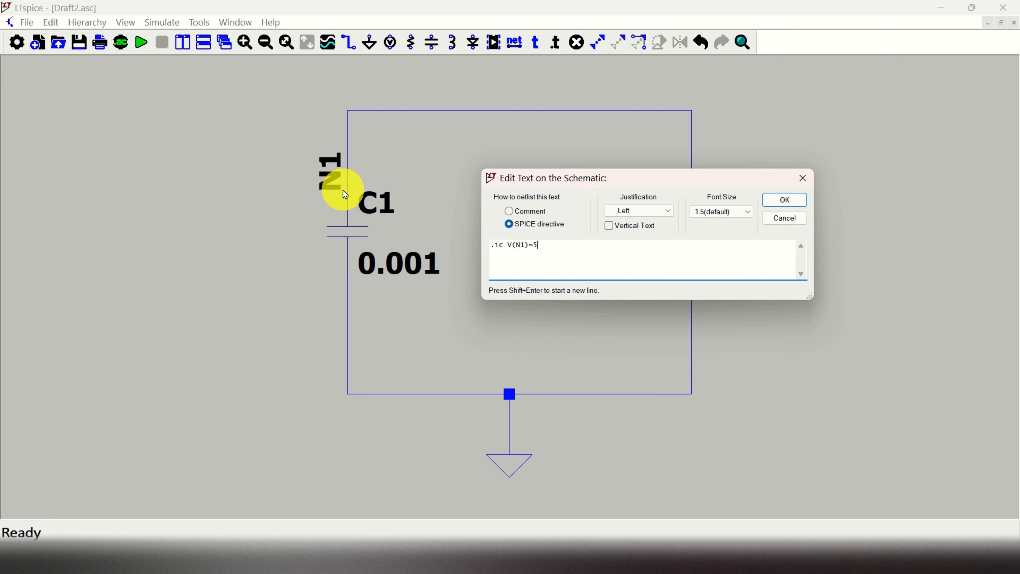
click(798, 198)
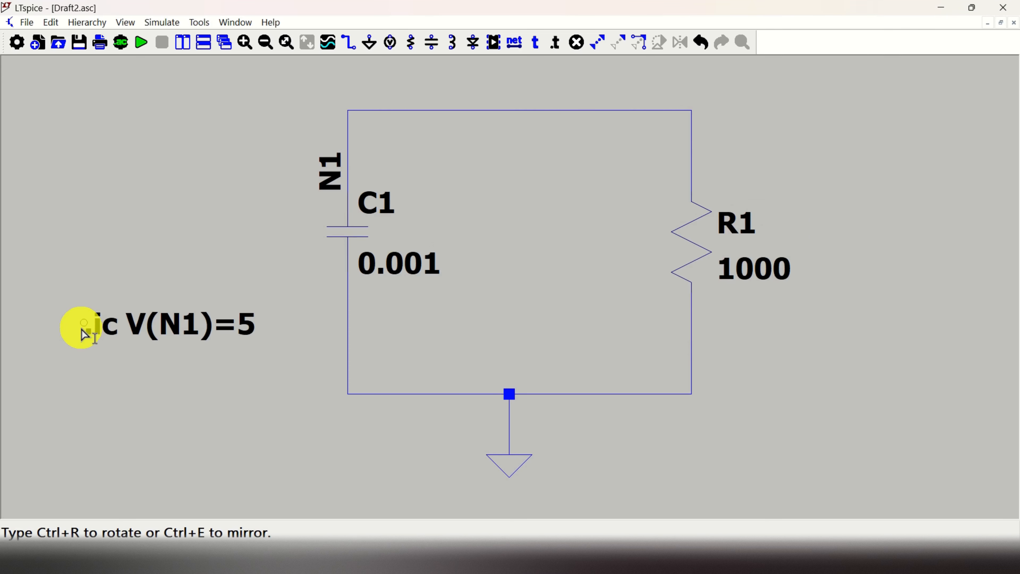
click(96, 299)
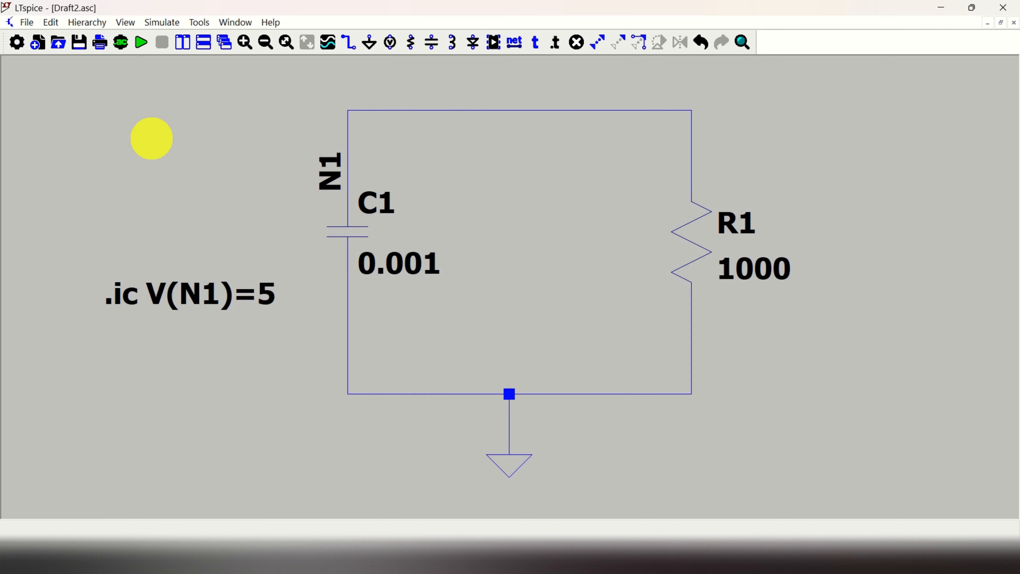
Configure a transient analysis with stop time 7, checking the notes in SketchBook, and place the .tran 7 directive below the .ic directive
right_click(151, 136)
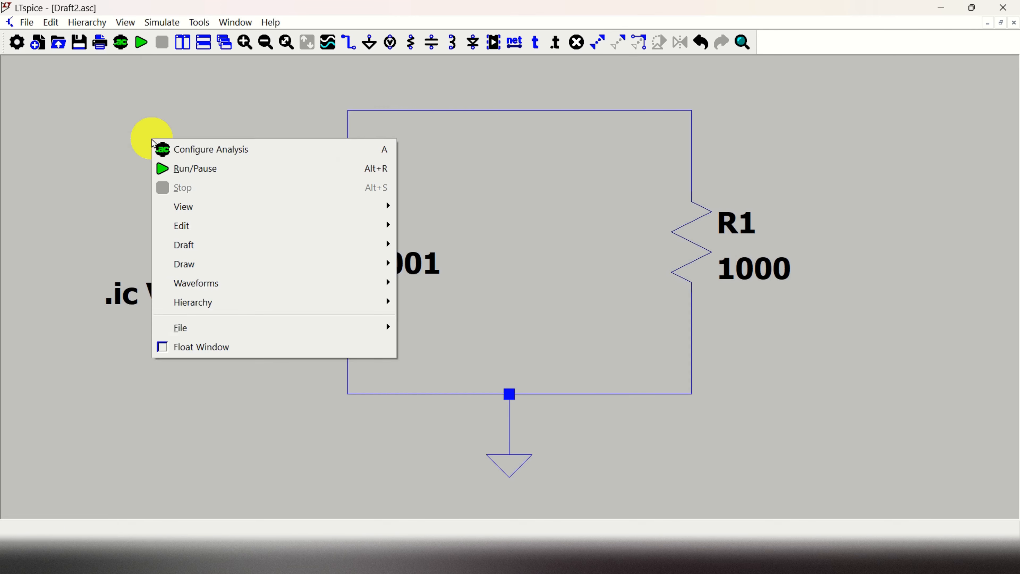
click(202, 151)
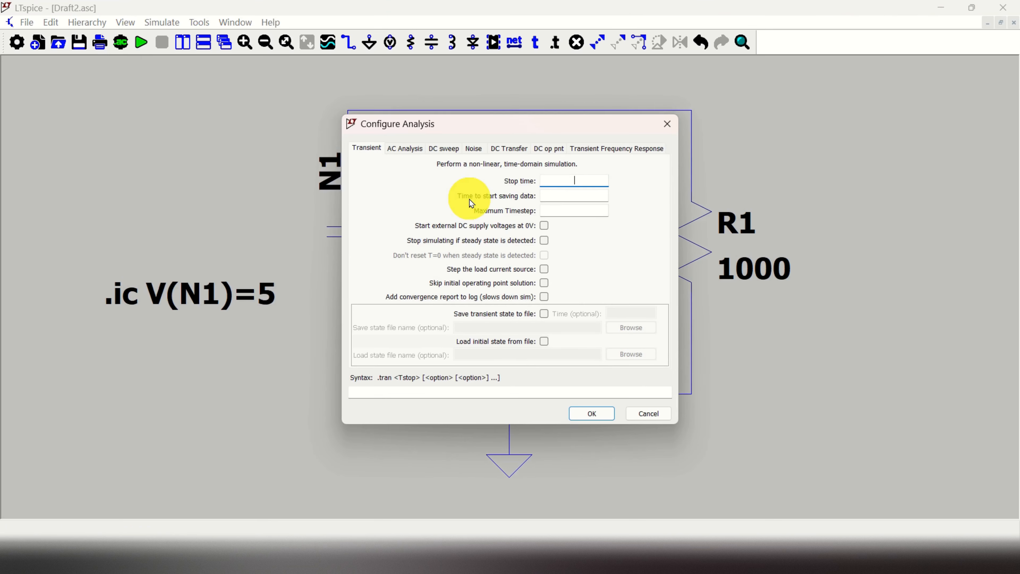
drag(514, 128, 453, 160)
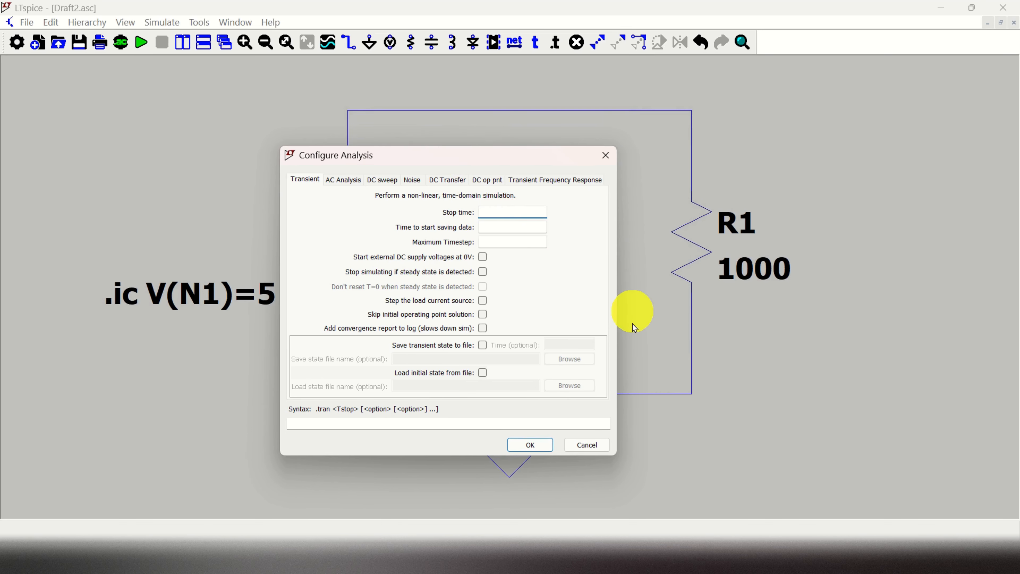
click(562, 488)
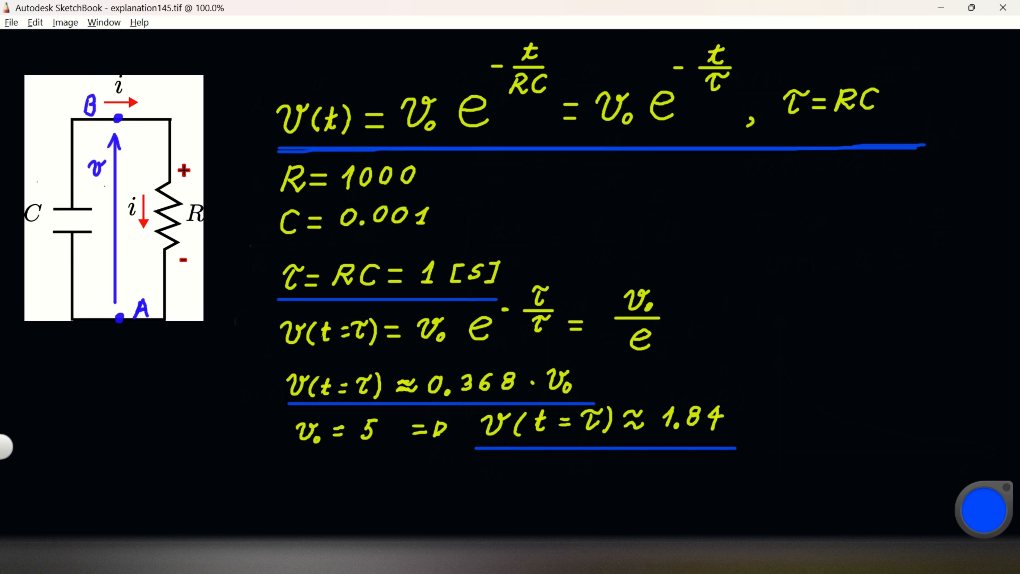
click(816, 563)
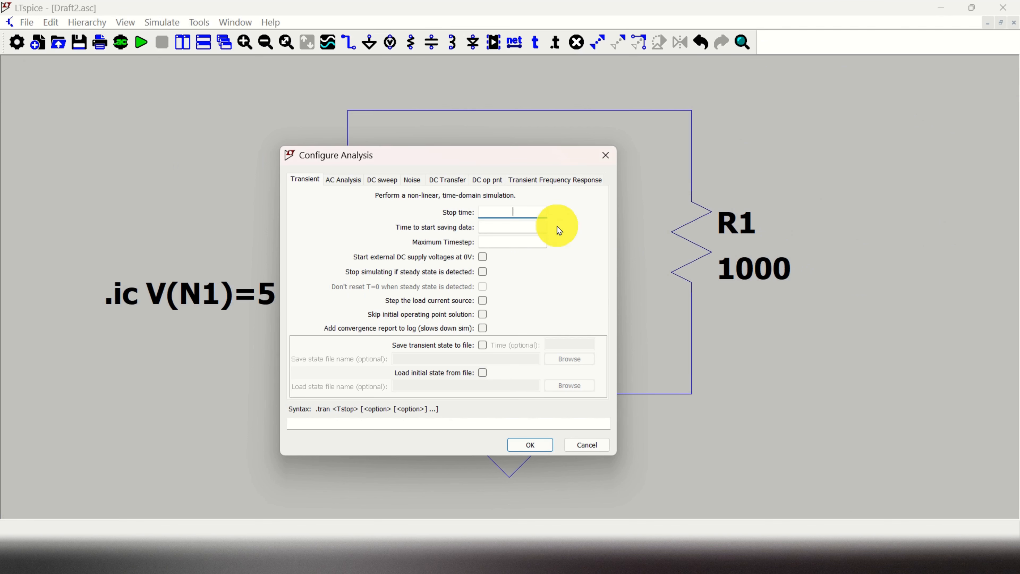
text(7)
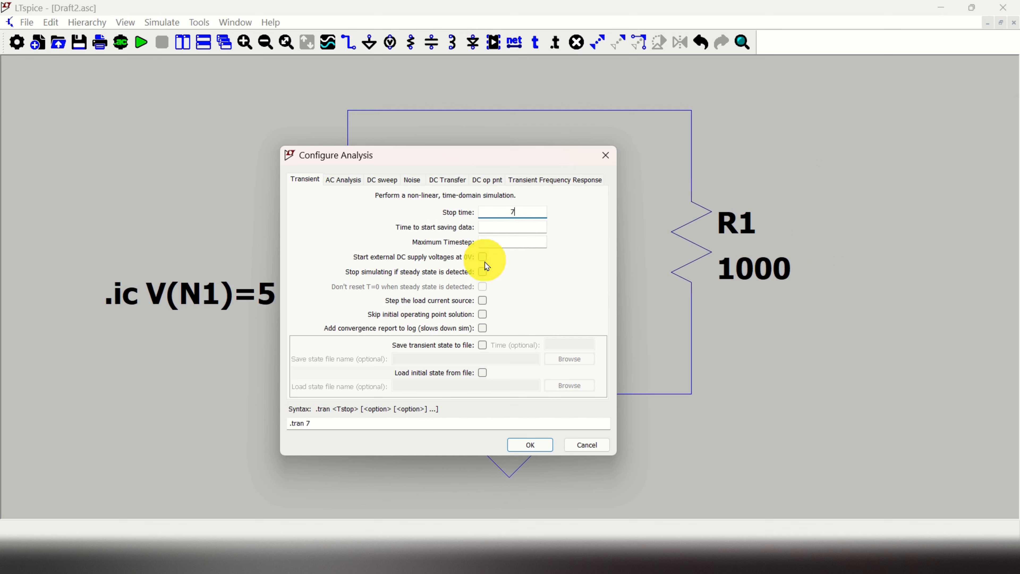
click(534, 446)
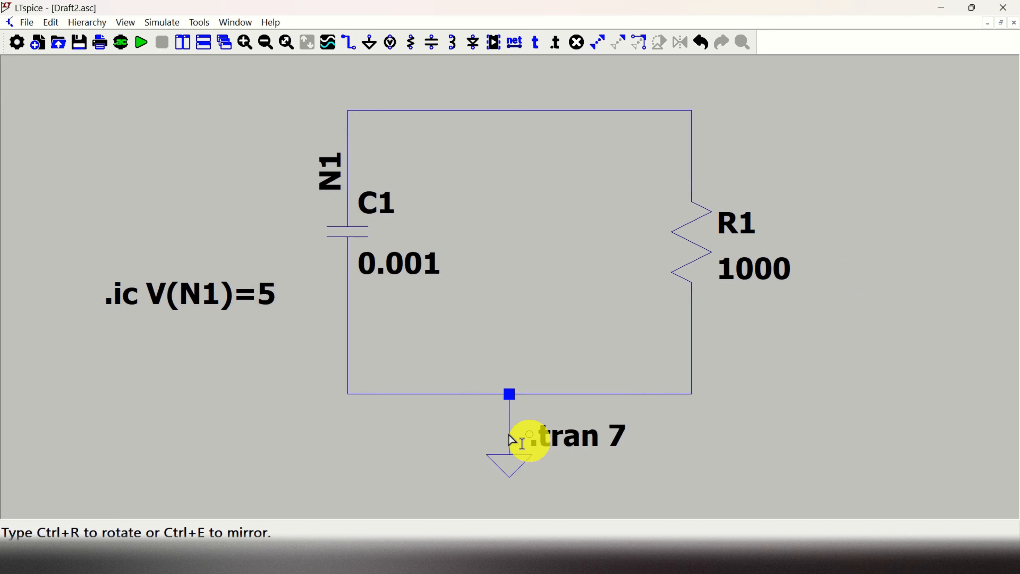
click(113, 368)
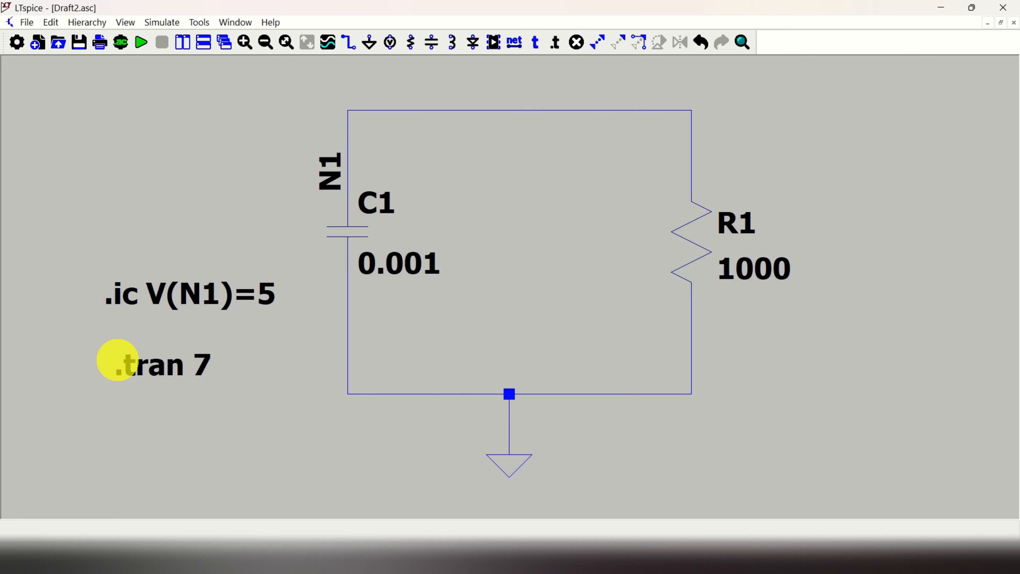
Run the transient simulation of the circuit
scroll(446, 312, up, 1)
scroll(523, 257, down, 5)
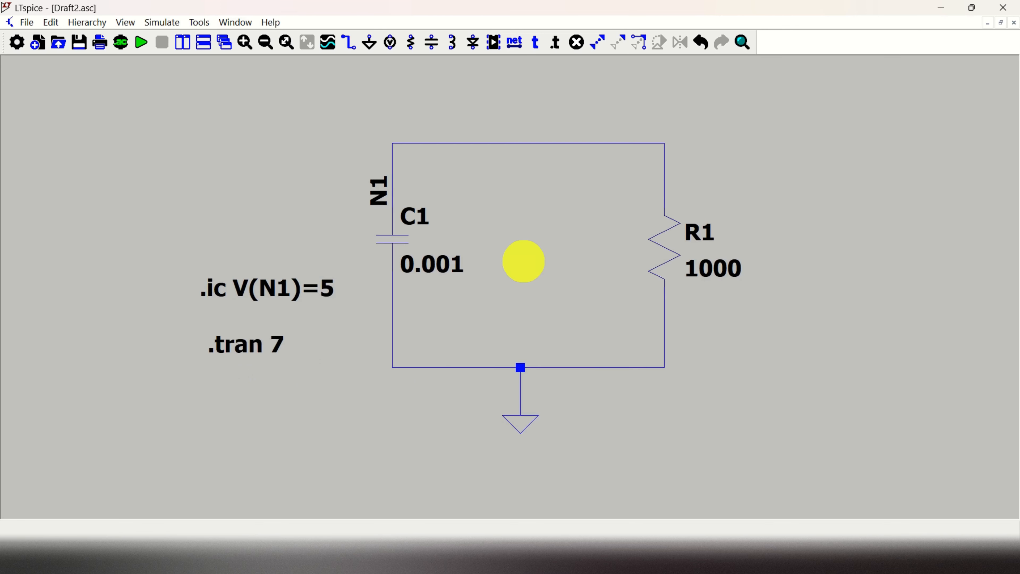
scroll(570, 136, up, 5)
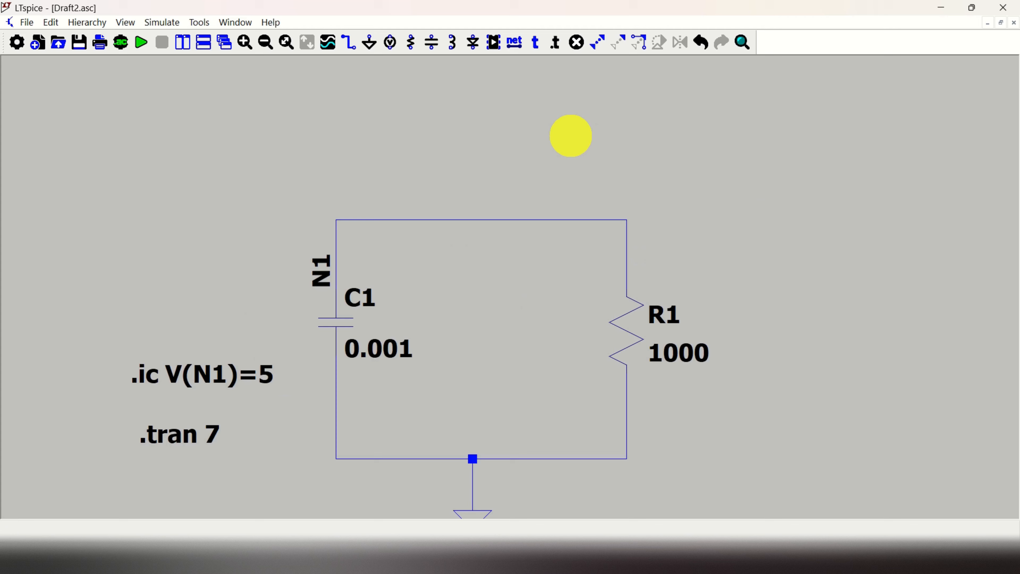
scroll(554, 227, down, 3)
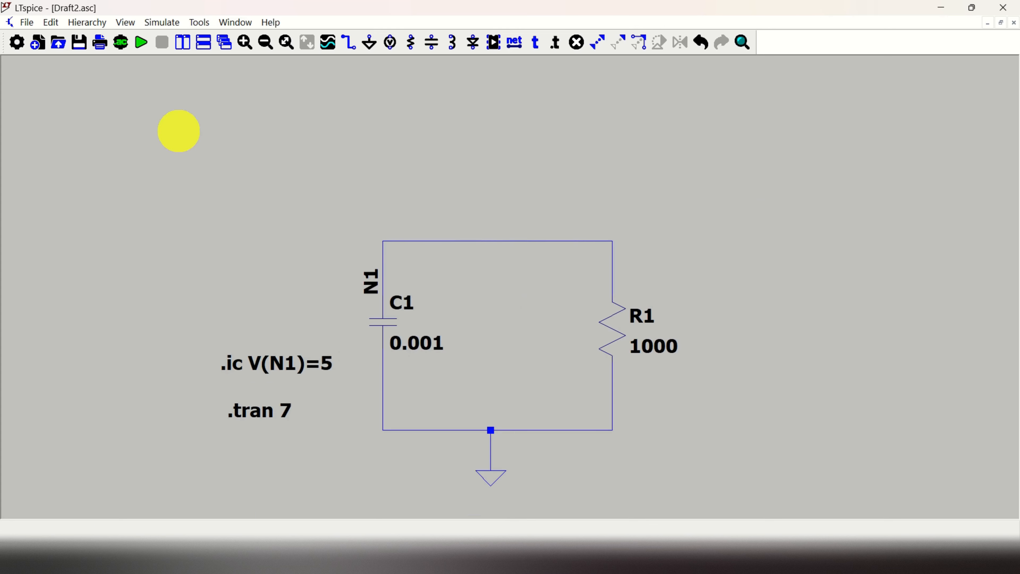
click(142, 43)
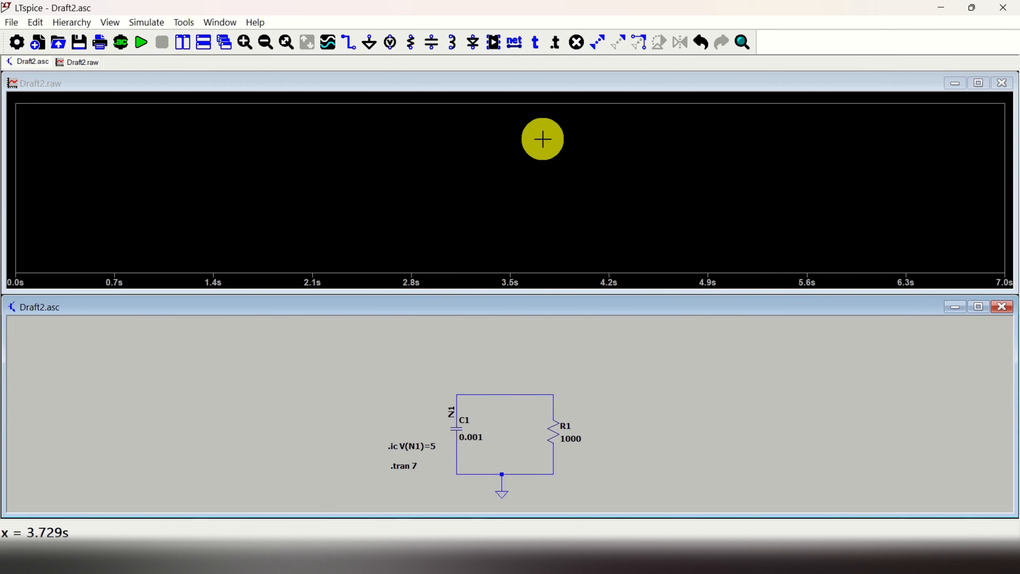
Add the V(n1) trace to the waveform plot and compare it with the time-constant notes in SketchBook
right_click(538, 120)
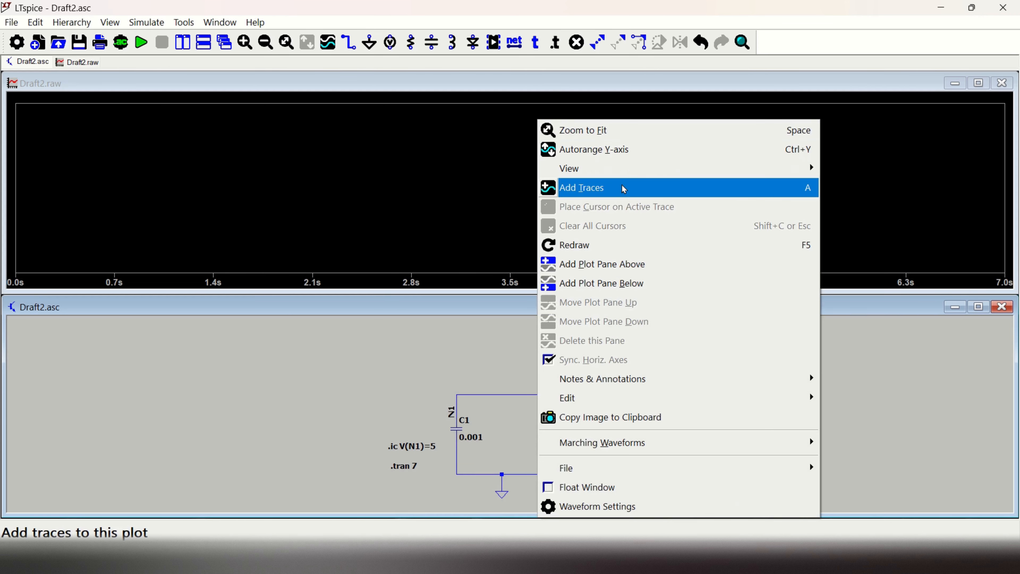
click(619, 191)
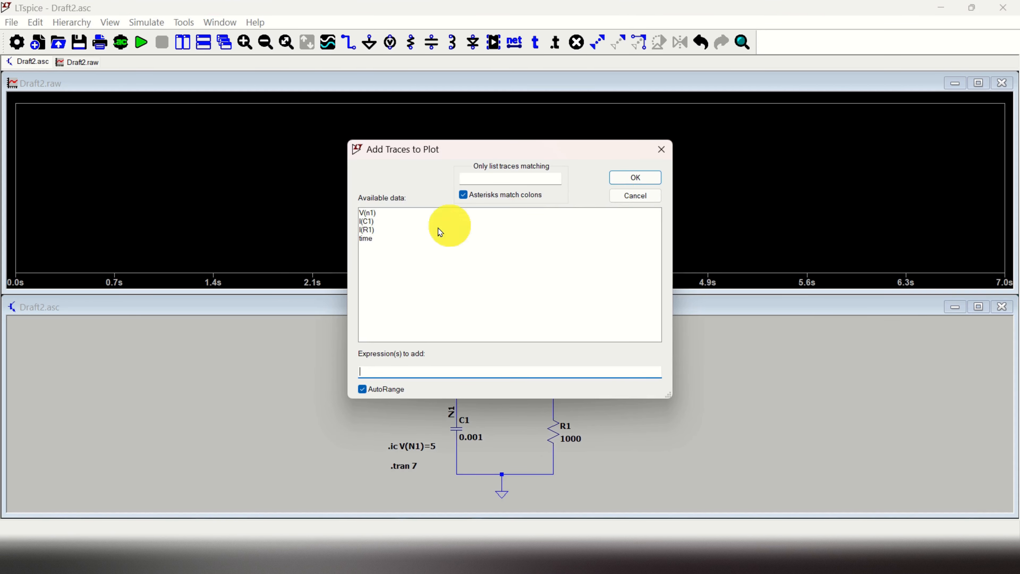
drag(445, 154, 666, 135)
click(607, 195)
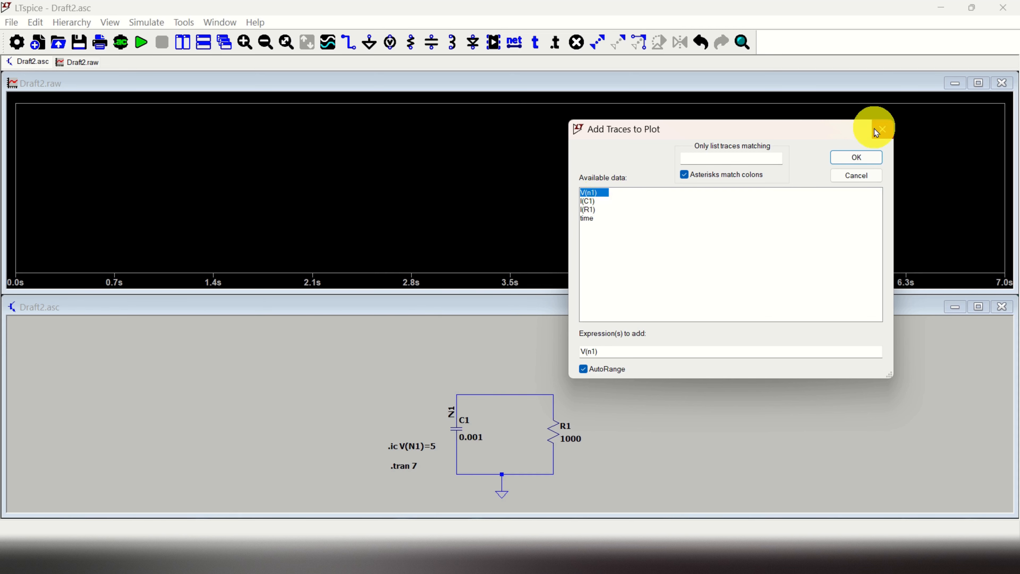
click(855, 158)
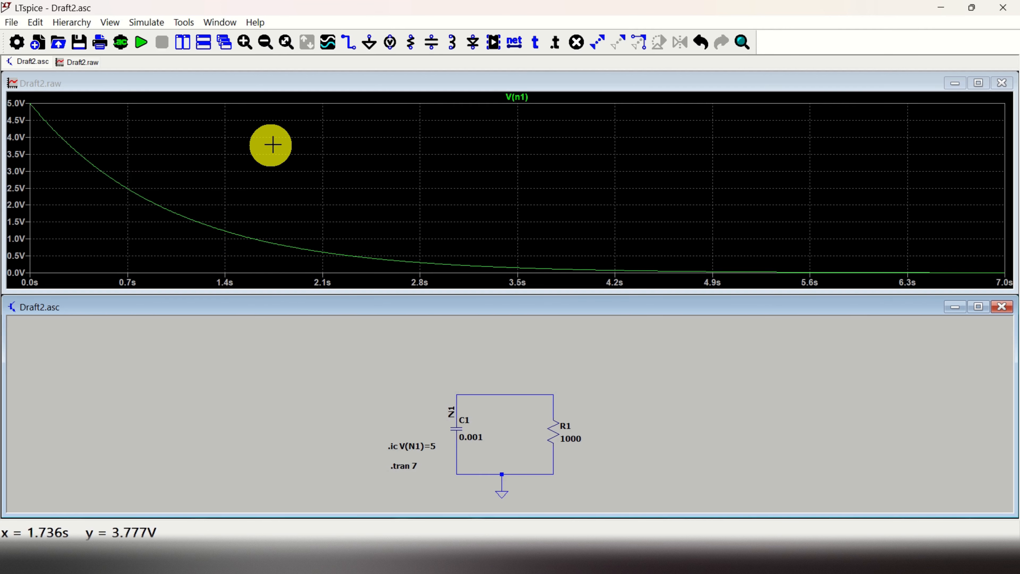
click(613, 559)
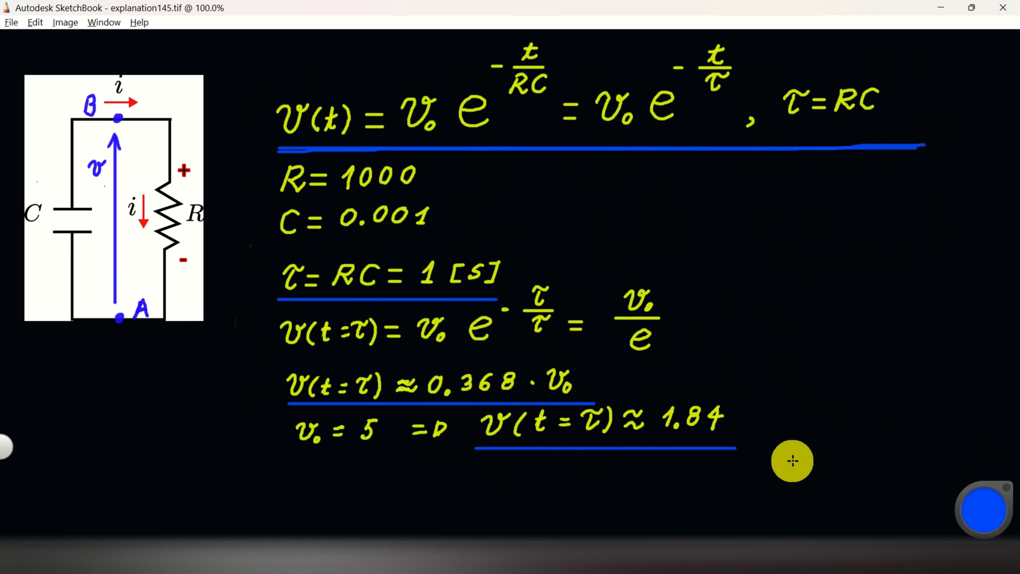
click(822, 558)
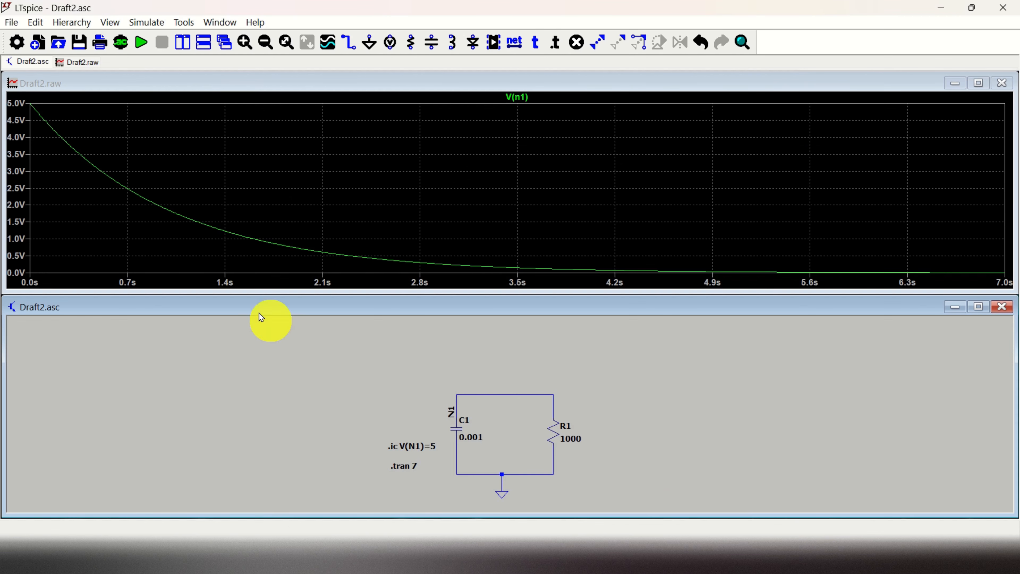